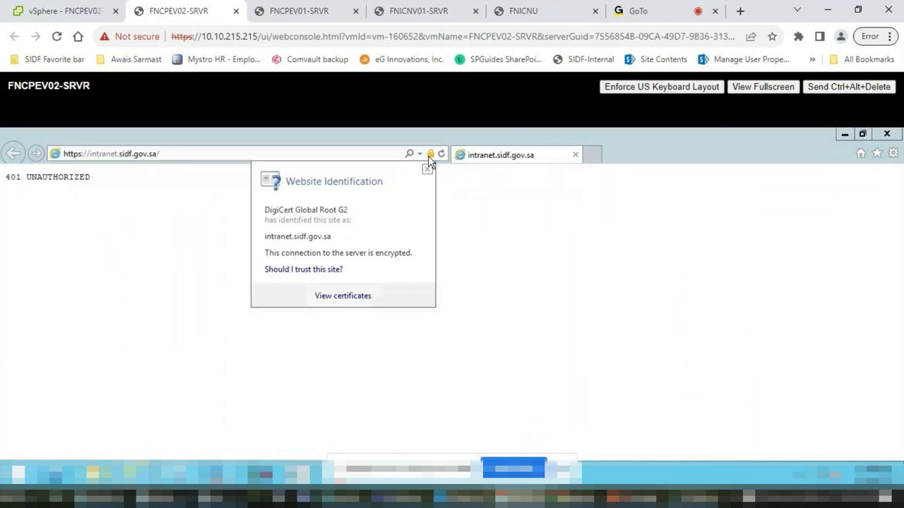
left_click(427, 158)
left_click(420, 155)
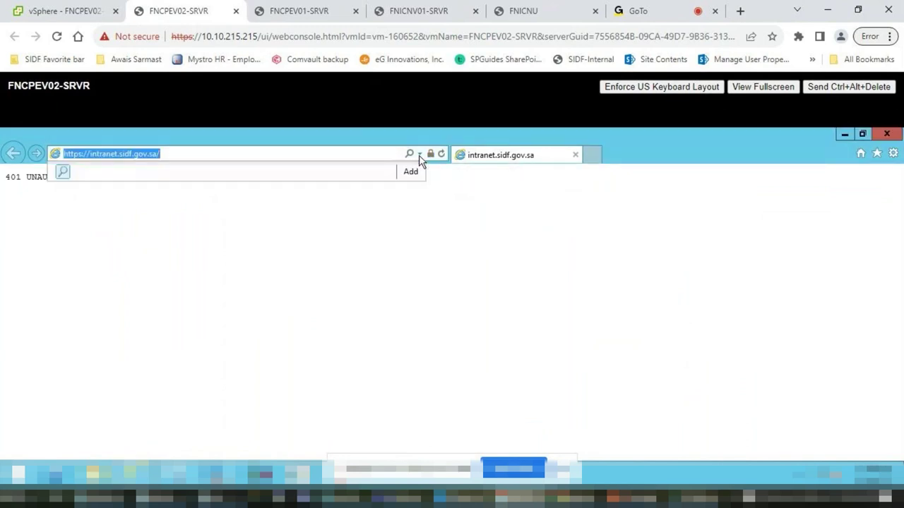
left_click(419, 155)
left_click(419, 155)
- Switch to the FNCPEV01-SRVR console and look inside the CPE folder under the WebSphere AppServer profiles, returning to profiles
left_click(311, 16)
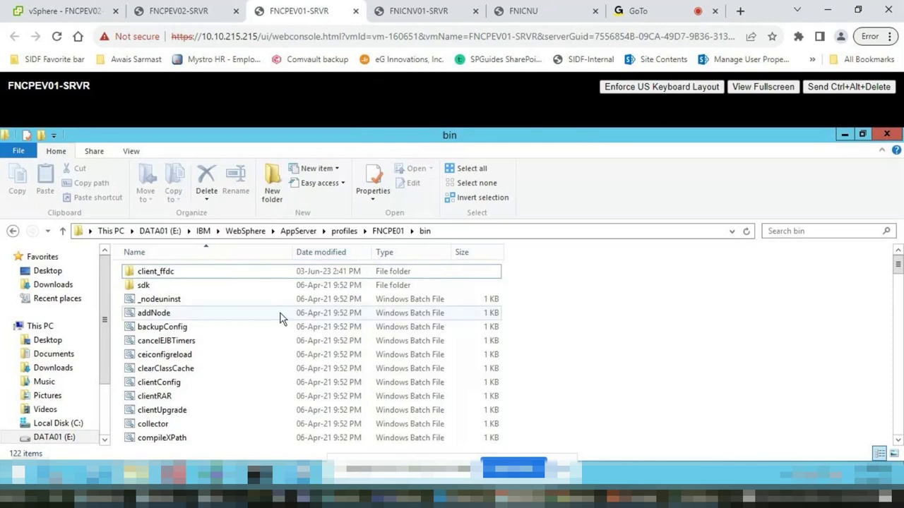
left_click(349, 234)
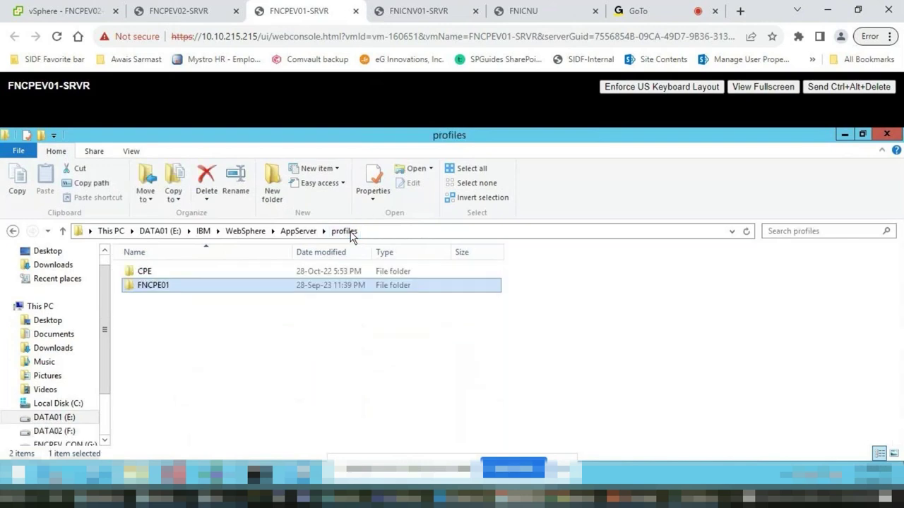
double_click(200, 277)
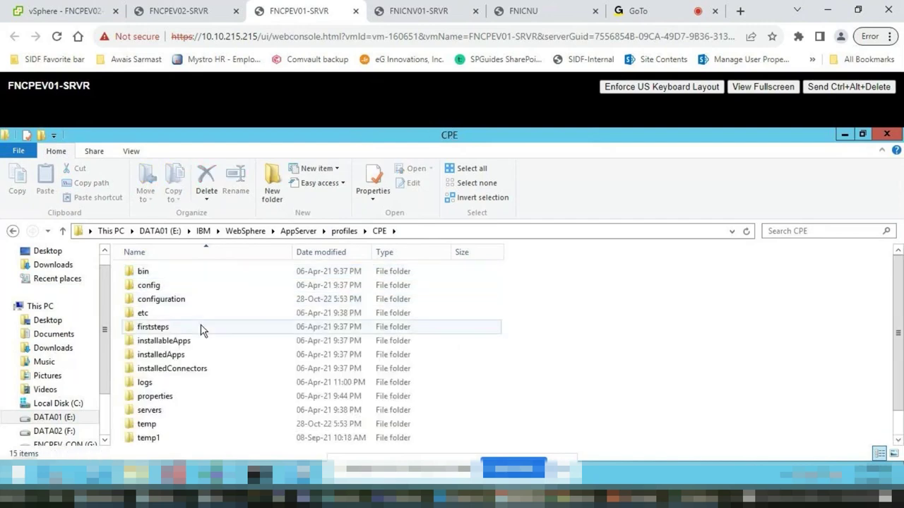
left_click(344, 230)
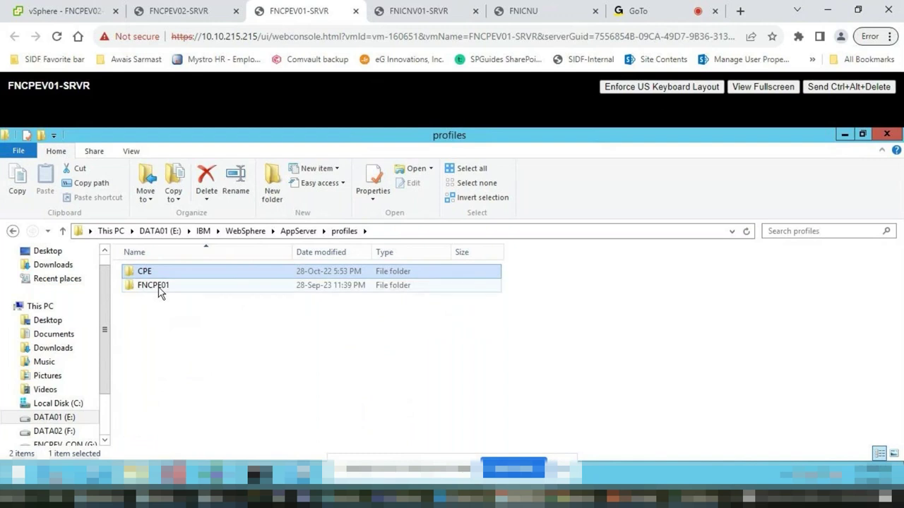
- Open the logs folder of the FNCPE01 profile, with the remote console shown full screen
left_click(160, 289)
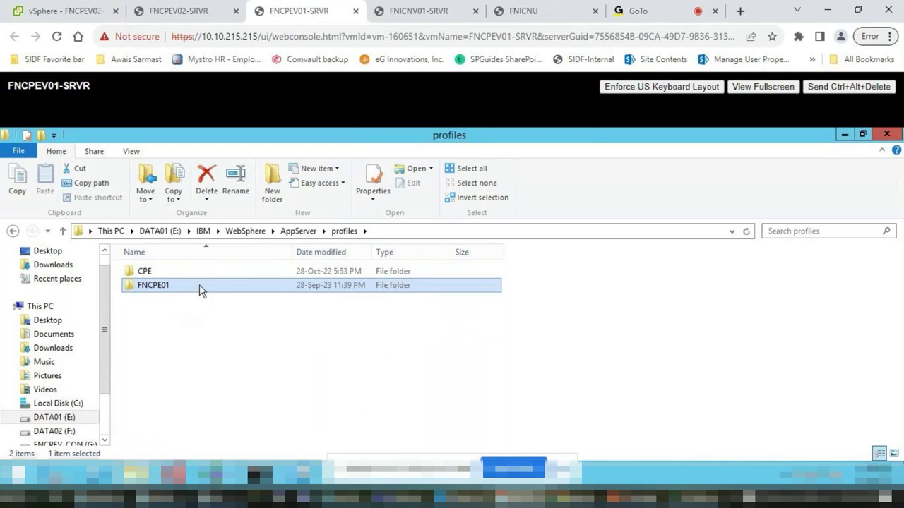
double_click(199, 288)
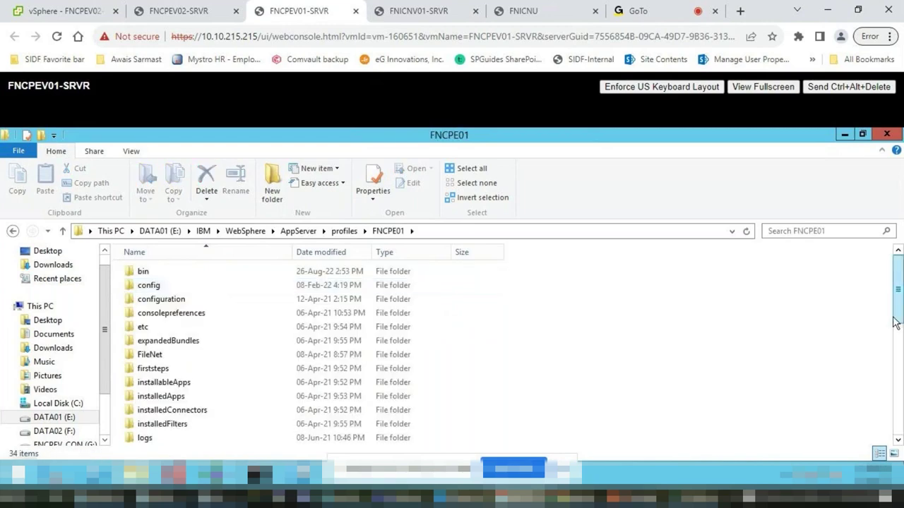
mouse_move(901, 305)
left_mouse_down()
mouse_move(900, 341)
mouse_move(902, 320)
left_mouse_up()
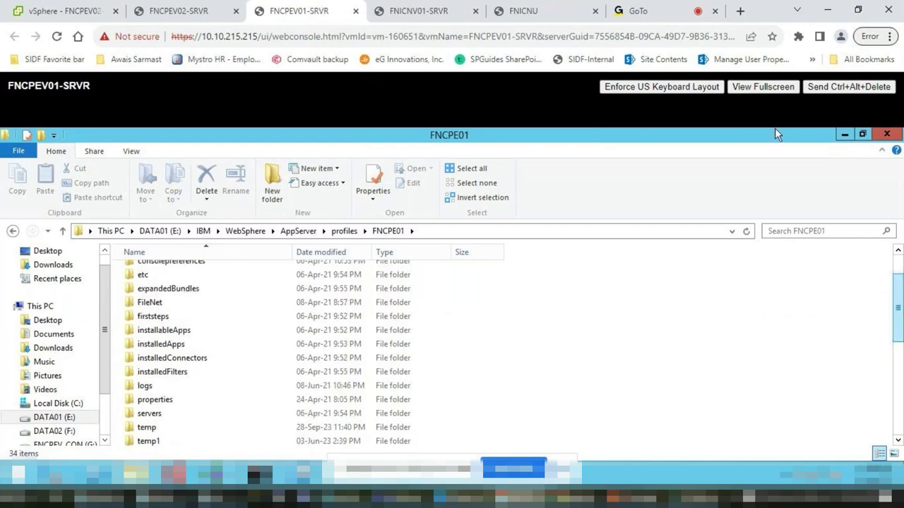
left_click(764, 87)
left_click(145, 333)
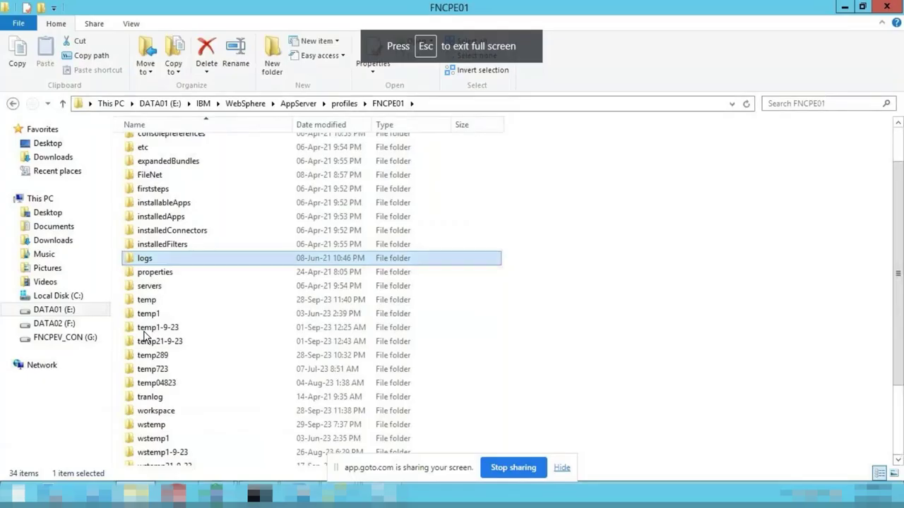
double_click(131, 260)
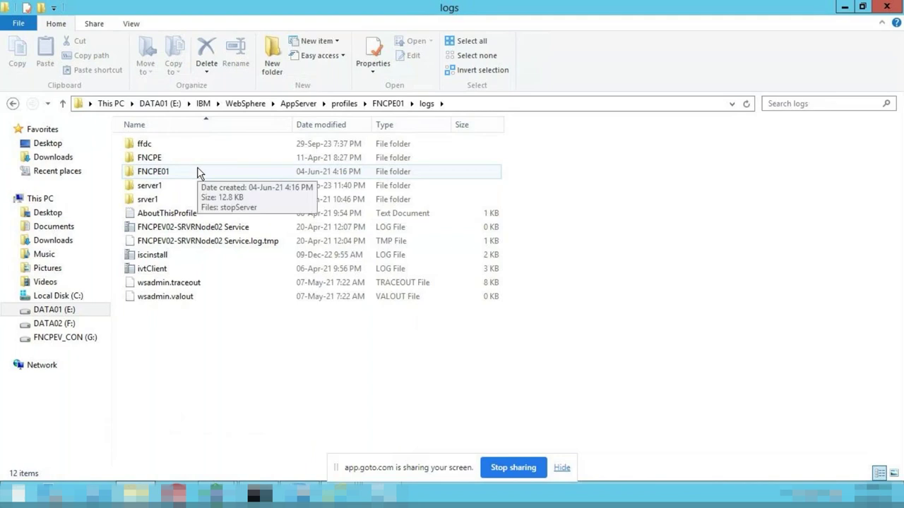
- Check the contents of the FNCPE01 and FNCPE subfolders in the logs folder, returning to logs
double_click(169, 172)
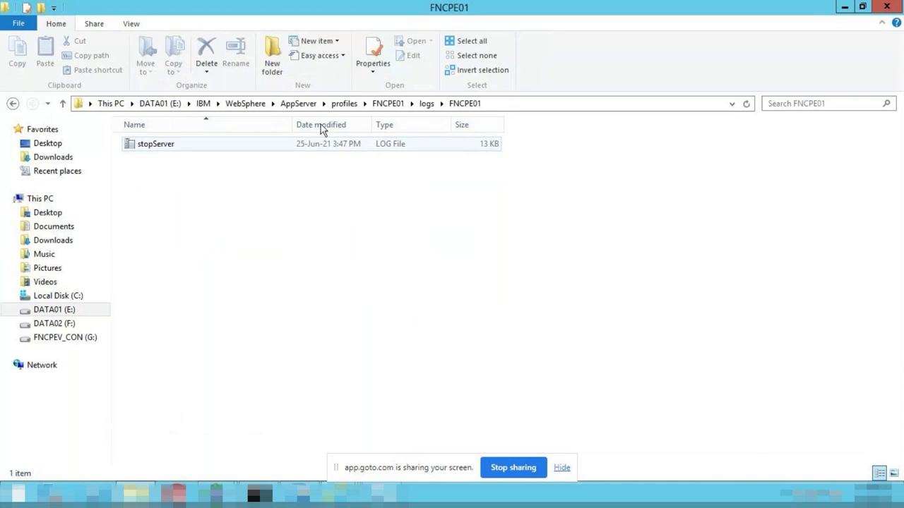
left_click(428, 111)
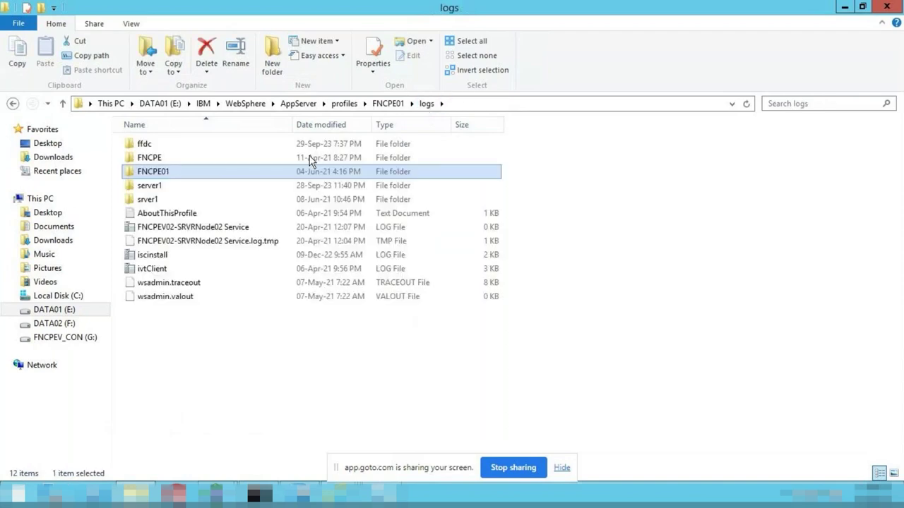
double_click(187, 158)
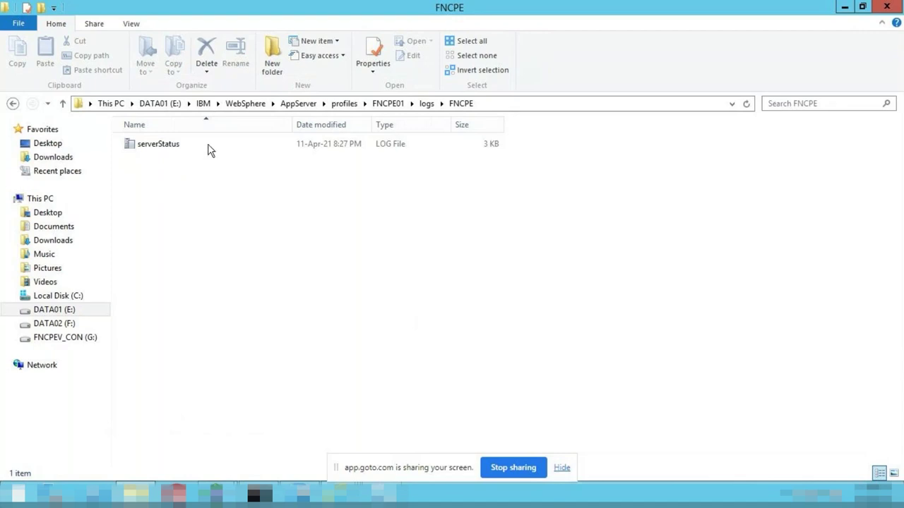
left_click(428, 106)
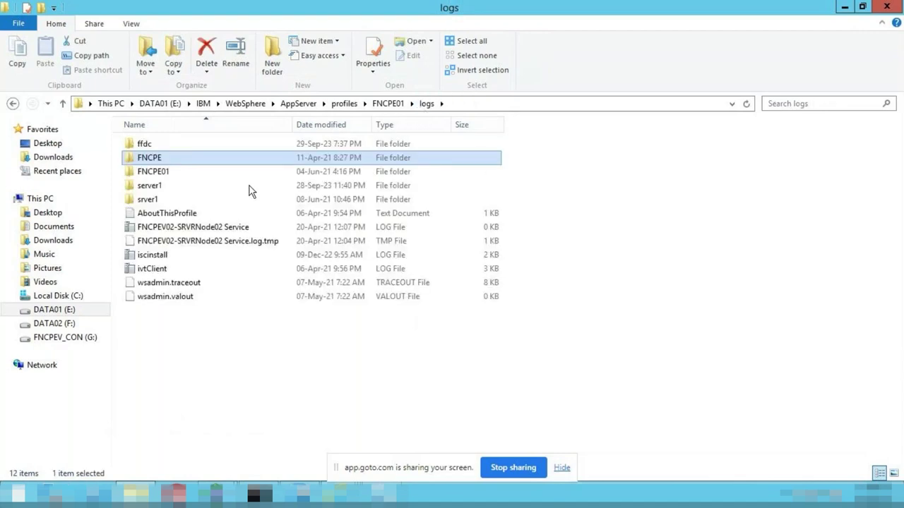
- Open the server1 log folder and sort its files by modification date, newest first
double_click(160, 189)
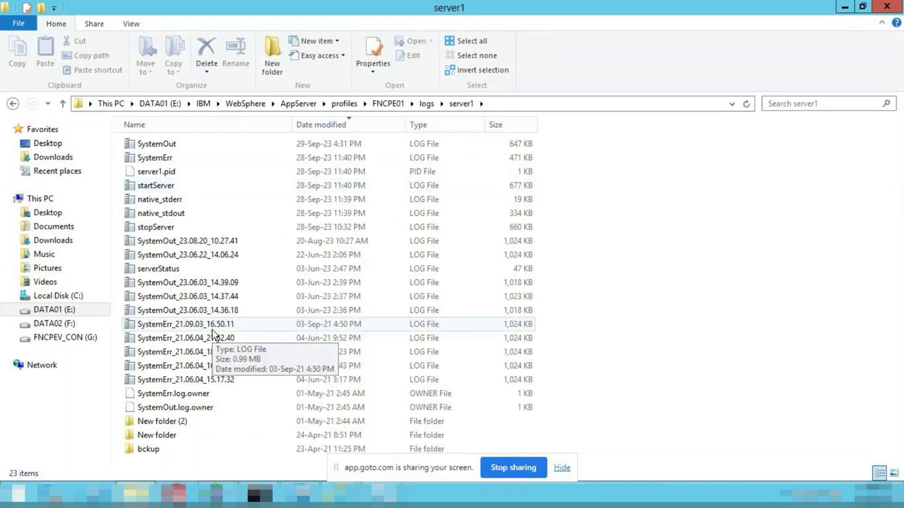
left_click(324, 127)
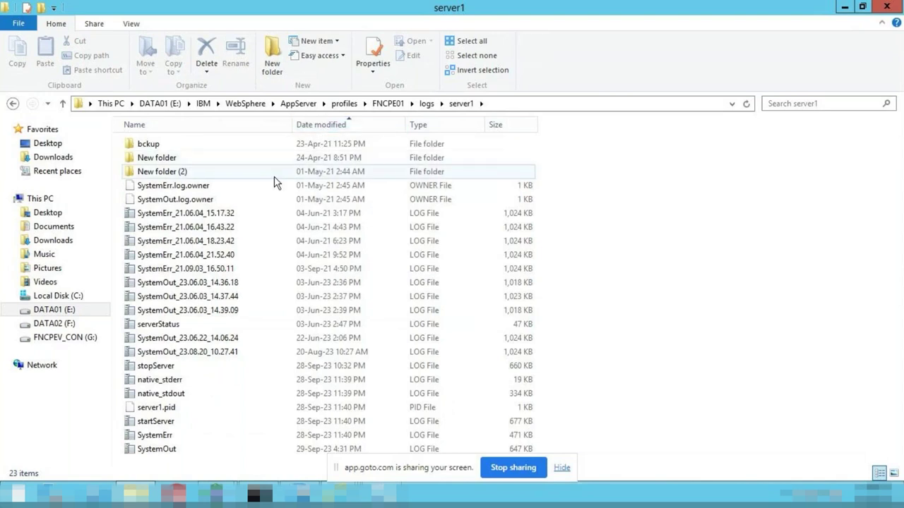
left_click(320, 126)
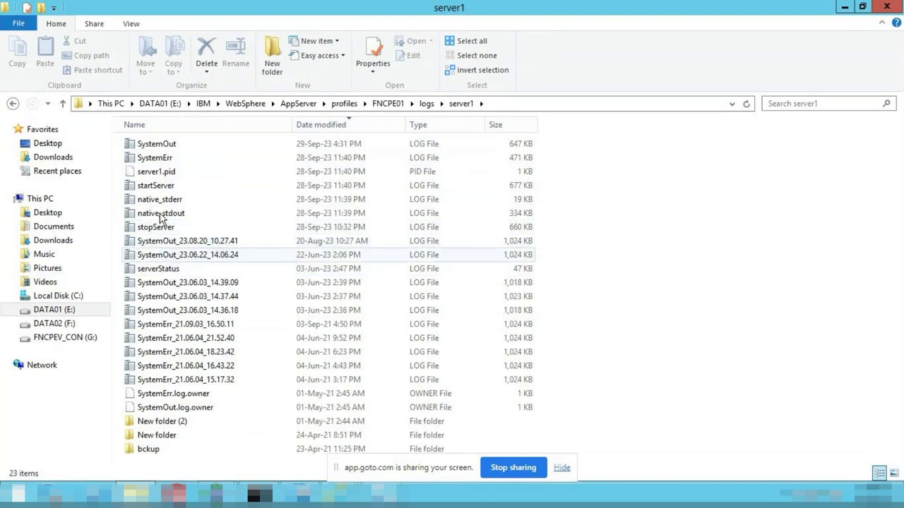
- Open the startServer log from the server1 folder with Notepad and maximize its window
left_click(162, 185)
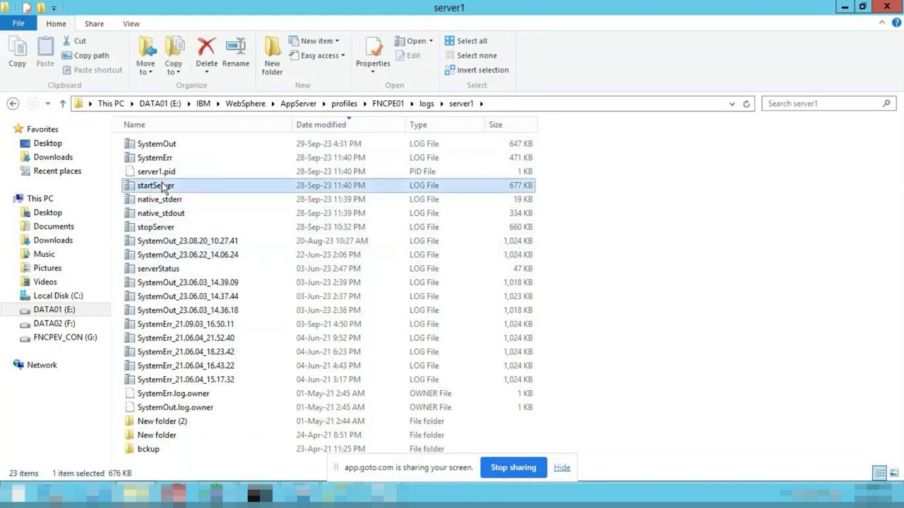
right_click(161, 182)
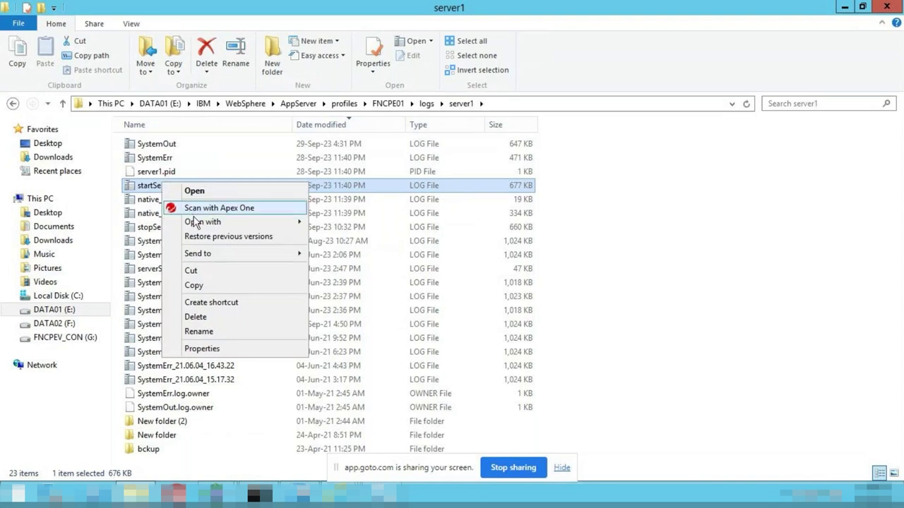
mouse_move(196, 224)
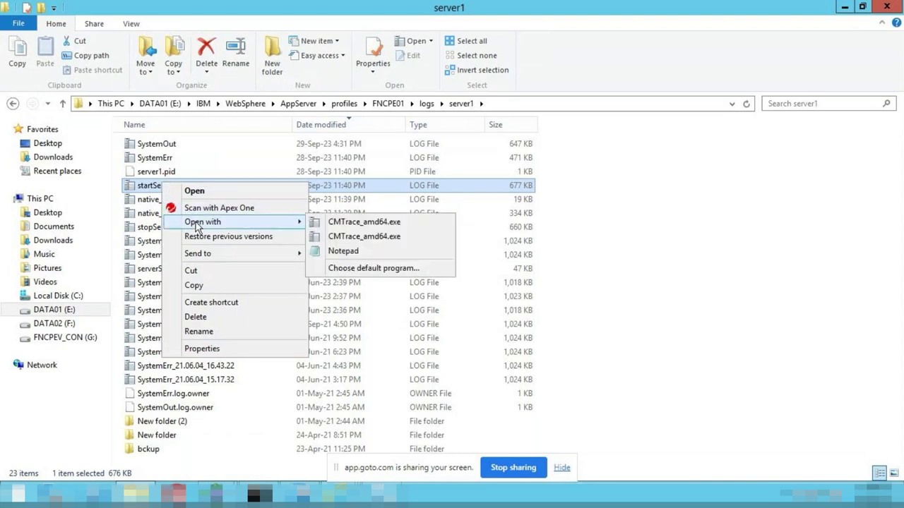
left_click(340, 252)
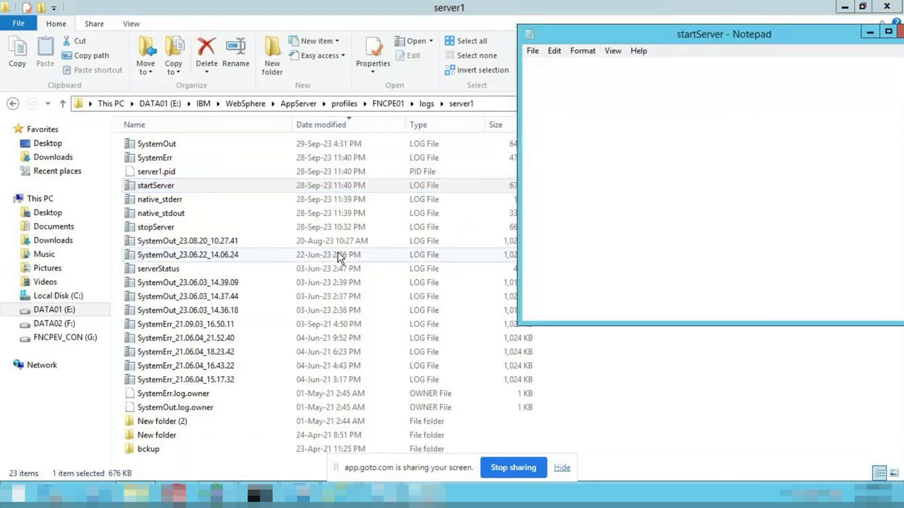
left_click_drag(695, 40, 436, 68)
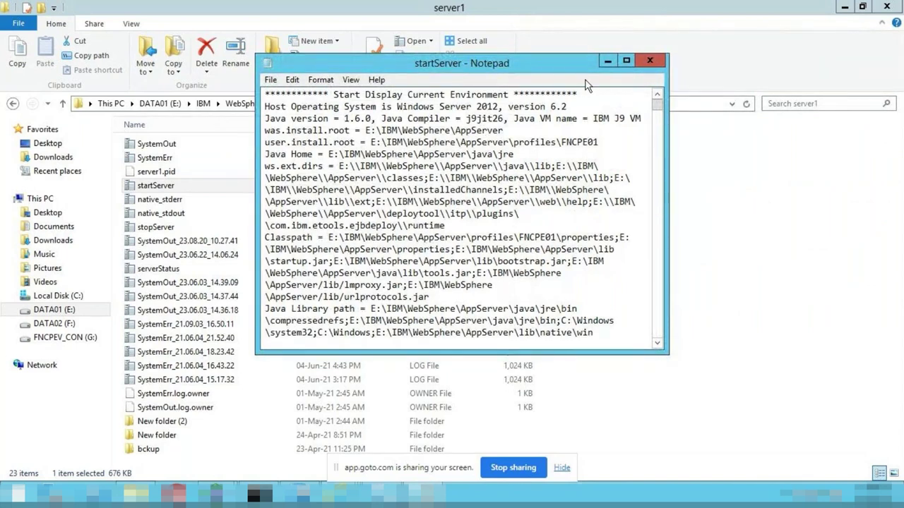
left_click(634, 59)
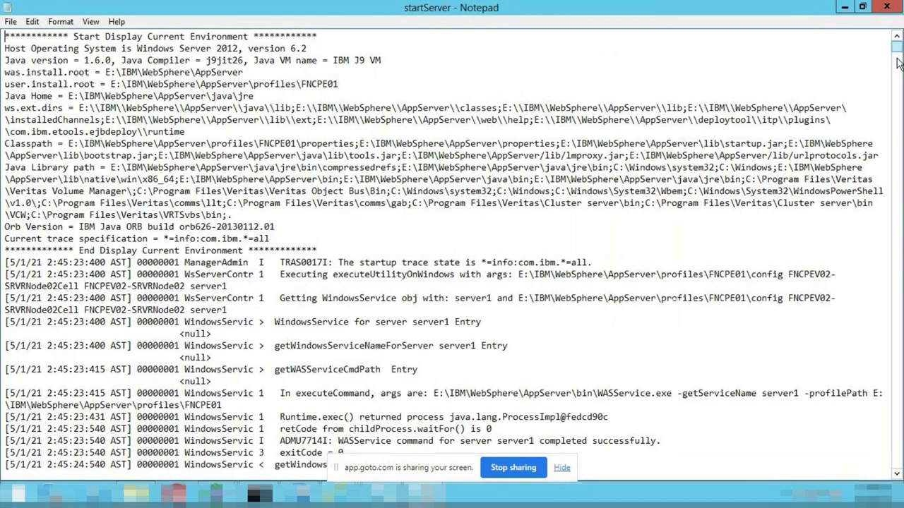
- Examine the most recent server1 startup entries at the end of the startServer log, working back to the previous startup, and minimize the log
left_click_drag(898, 63, 897, 477)
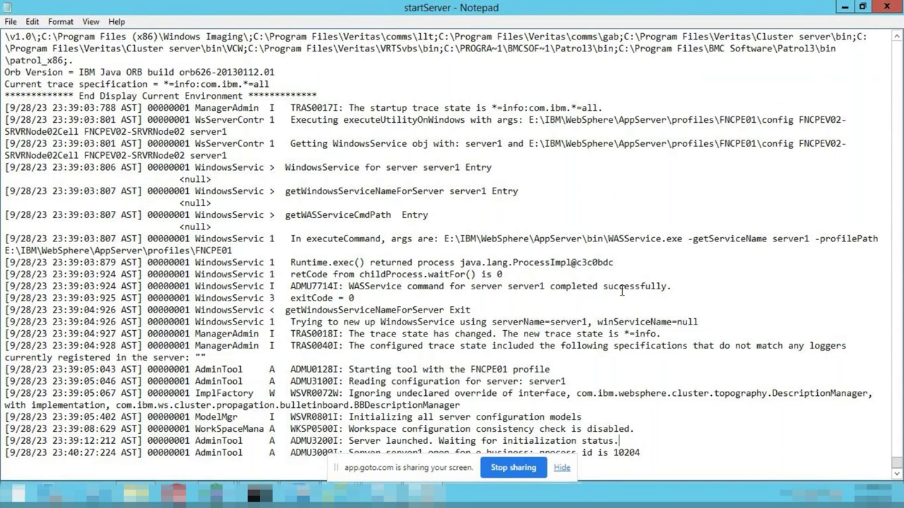
left_click(899, 41)
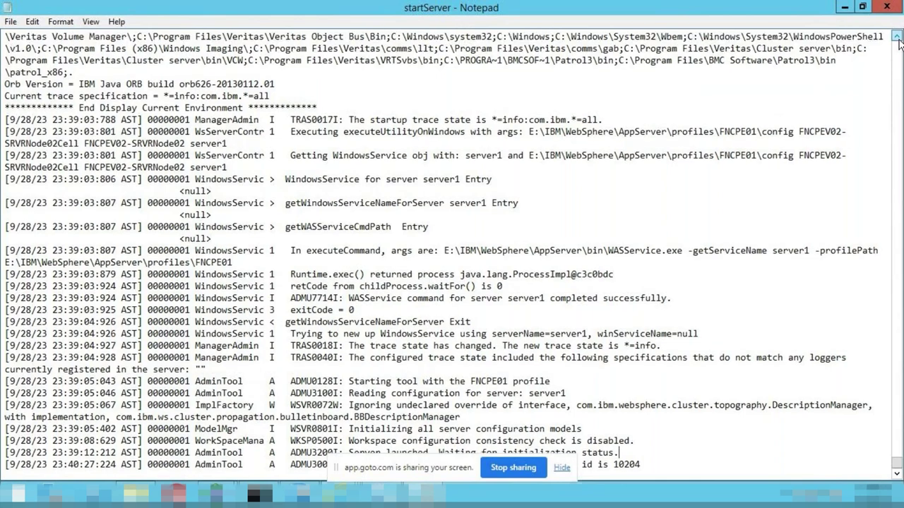
left_click(898, 41)
left_click(899, 41)
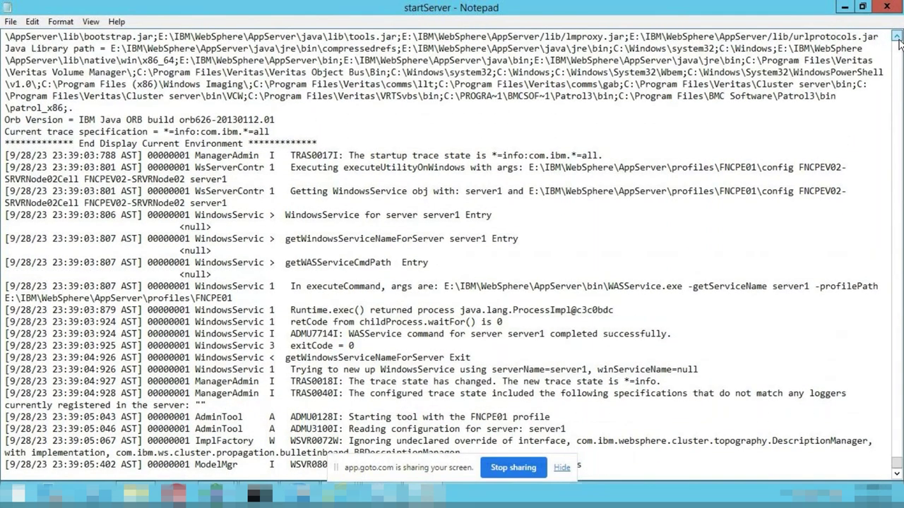
left_click(899, 40)
left_click(899, 41)
left_click(899, 41)
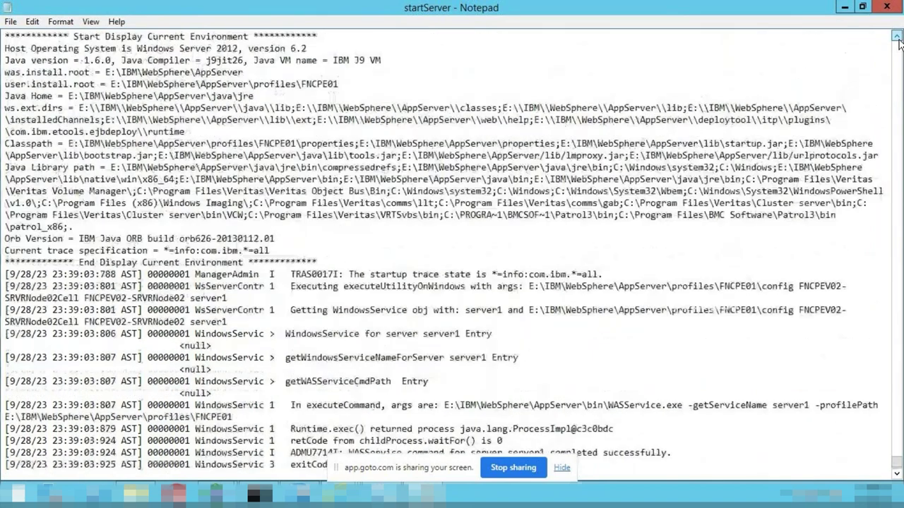
left_click(899, 41)
left_click(898, 41)
left_click(899, 41)
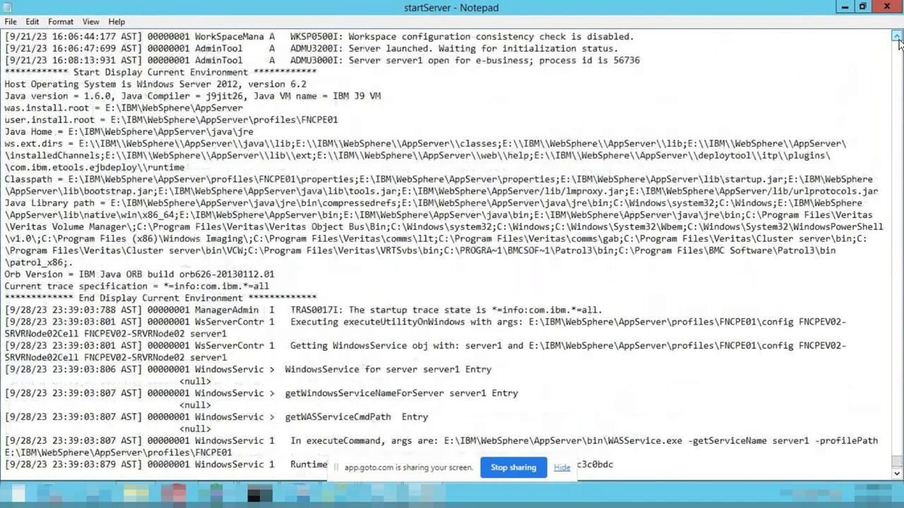
left_click(896, 35)
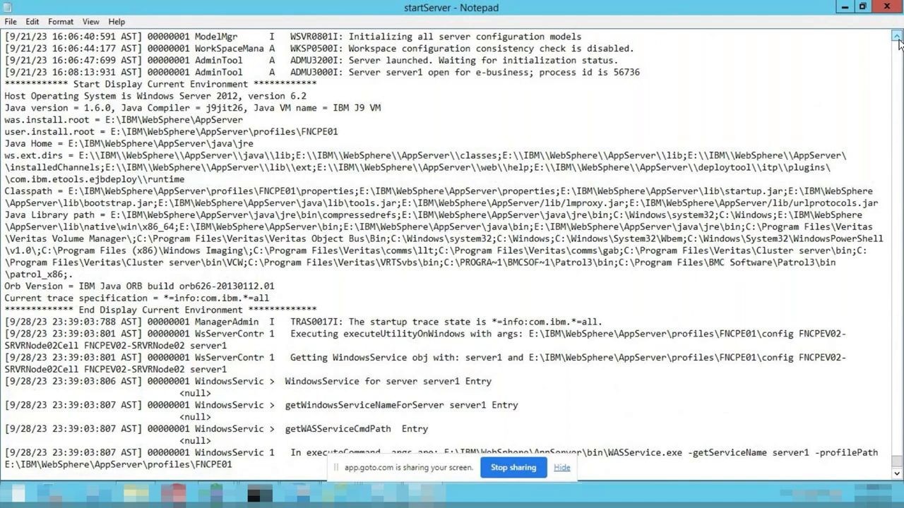
left_click(898, 40)
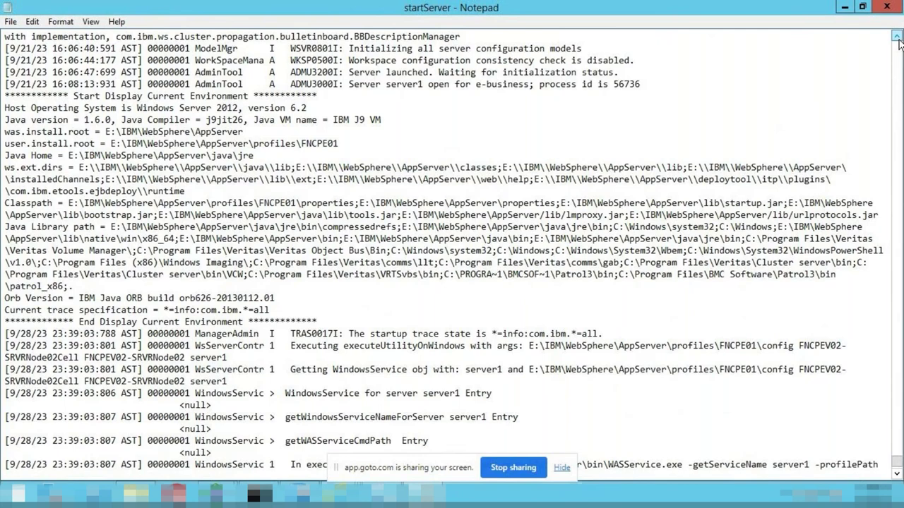
left_click(898, 40)
left_click(898, 41)
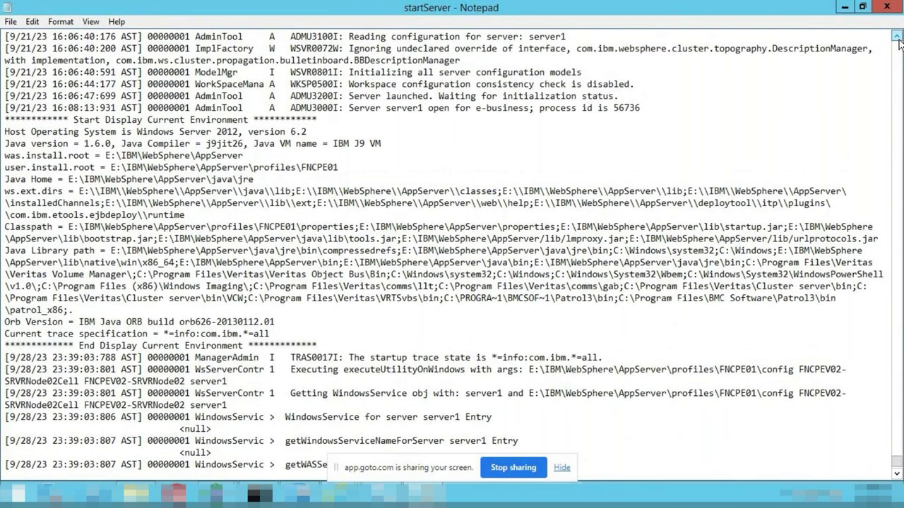
left_click(898, 41)
left_click(898, 41)
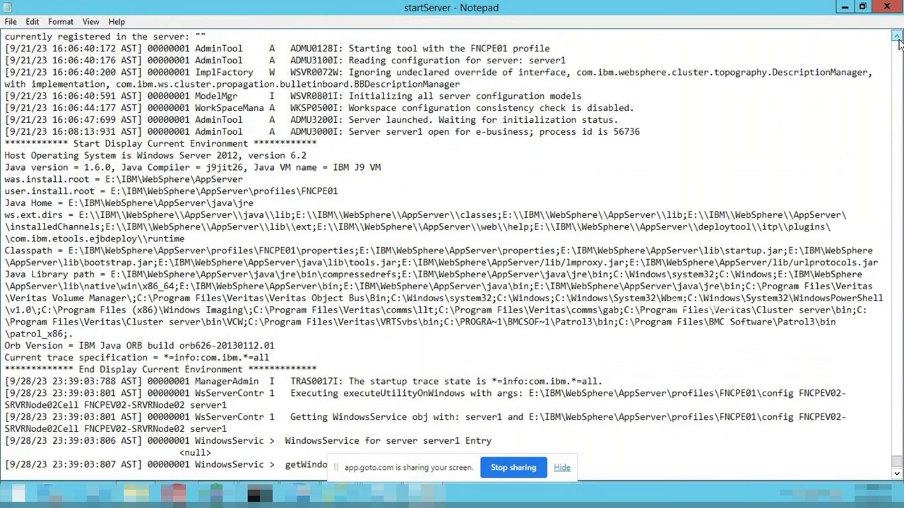
left_click(898, 41)
left_click(898, 41)
left_click(899, 41)
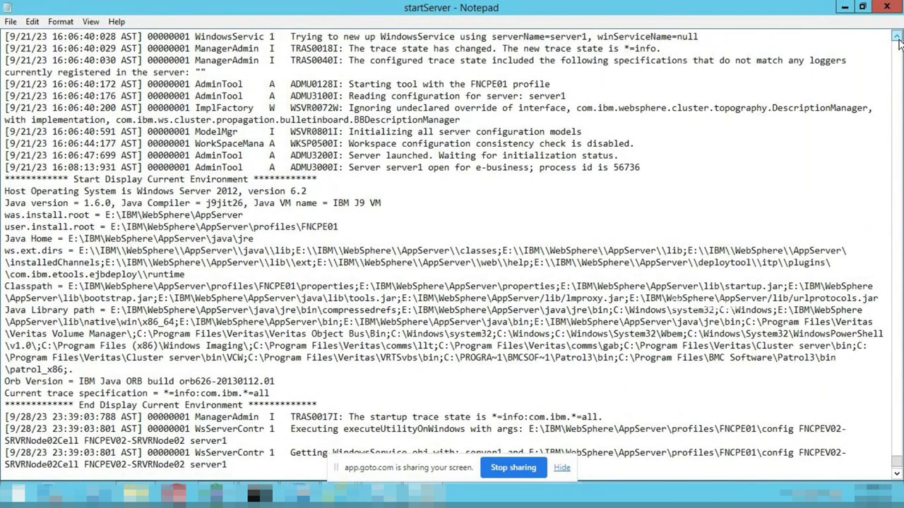
left_click(898, 41)
left_click(898, 41)
left_click(898, 41)
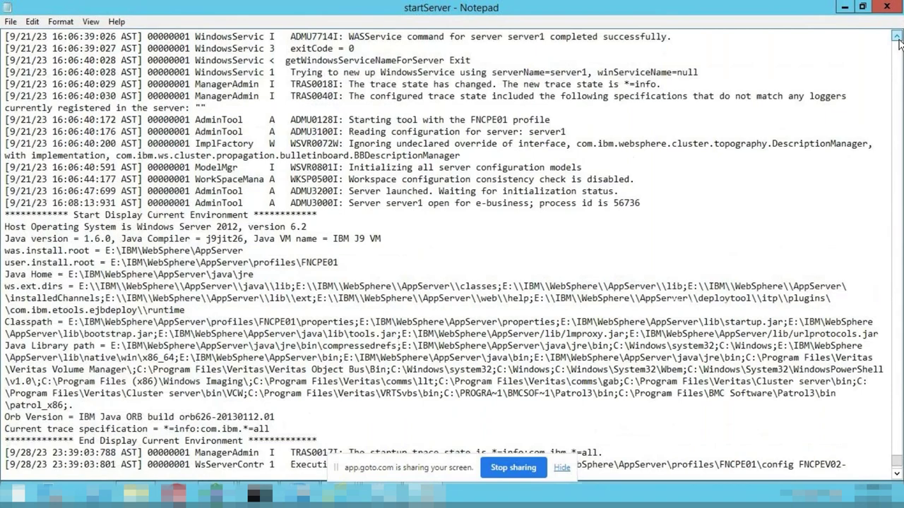
left_click(844, 7)
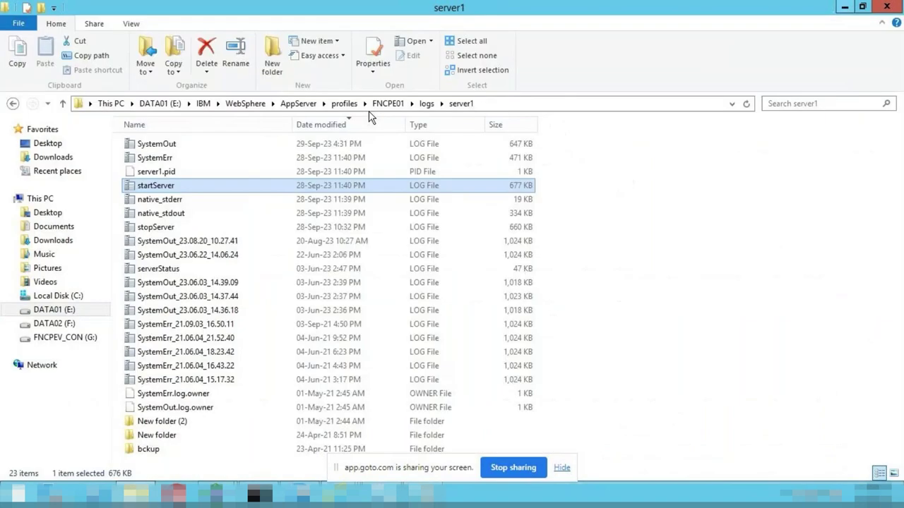
- Minimize the server1 folder and Services windows to reach the WebSphere console logon page, and leave the full-screen view
left_click(844, 7)
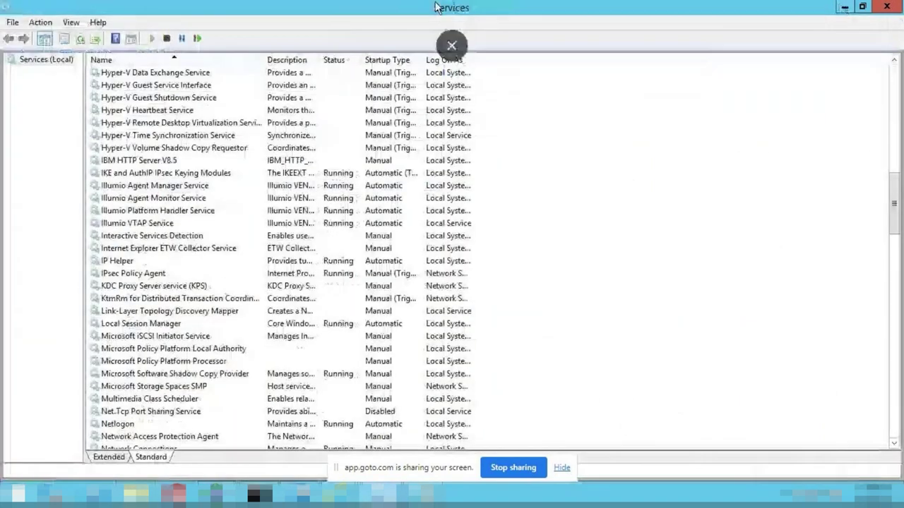
left_click(845, 8)
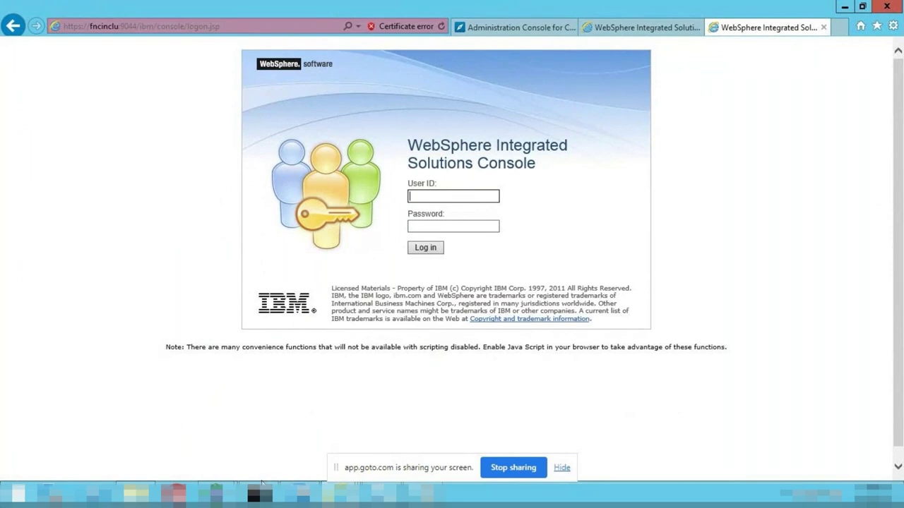
left_click(453, 46)
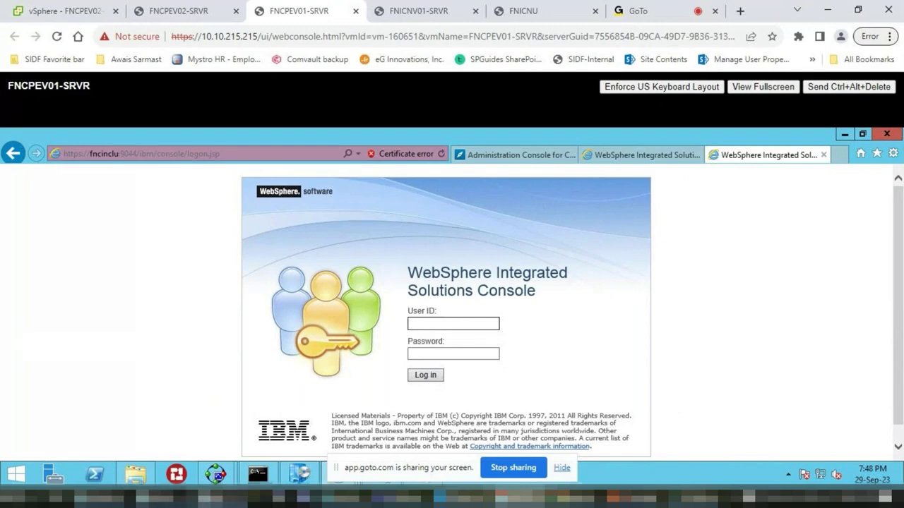
- Copy the WebSphere administrator user ID and password from ps.txt to the beginning of files.txt, then save and close files.txt
key("alt+Tab")
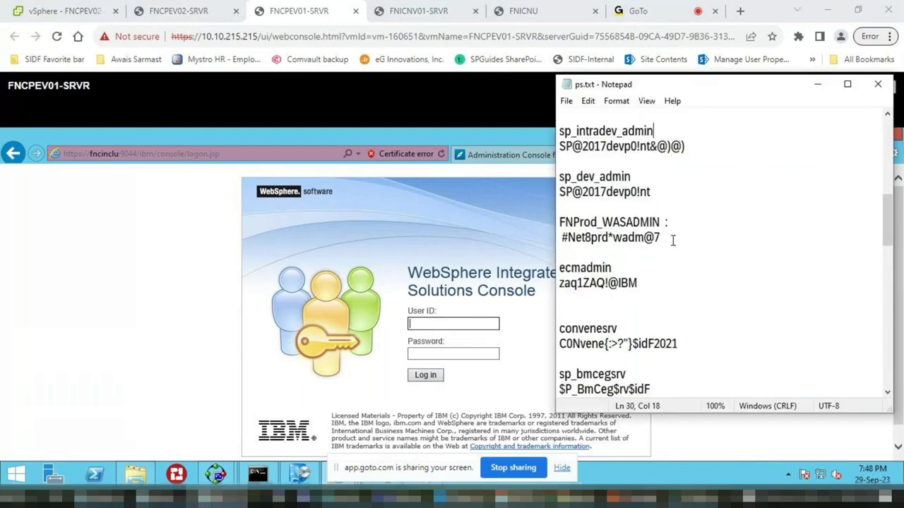
left_click_drag(671, 238, 558, 221)
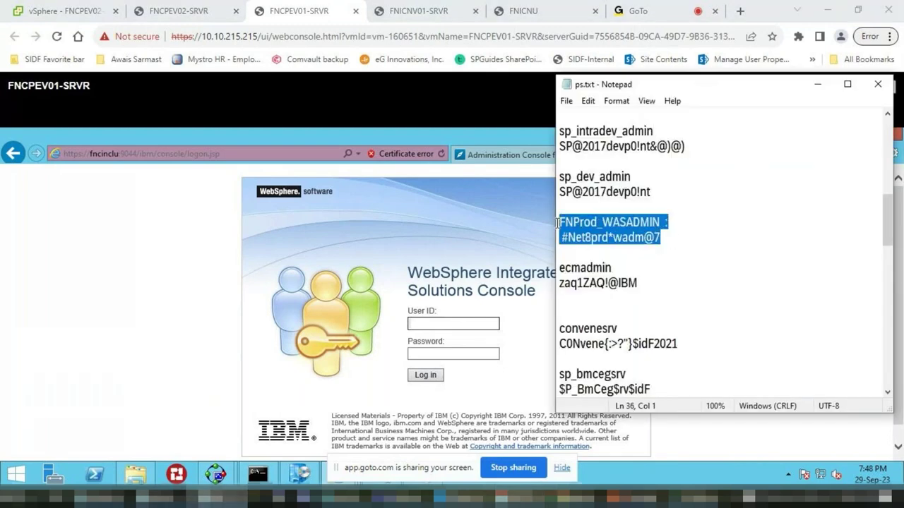
left_click(818, 84)
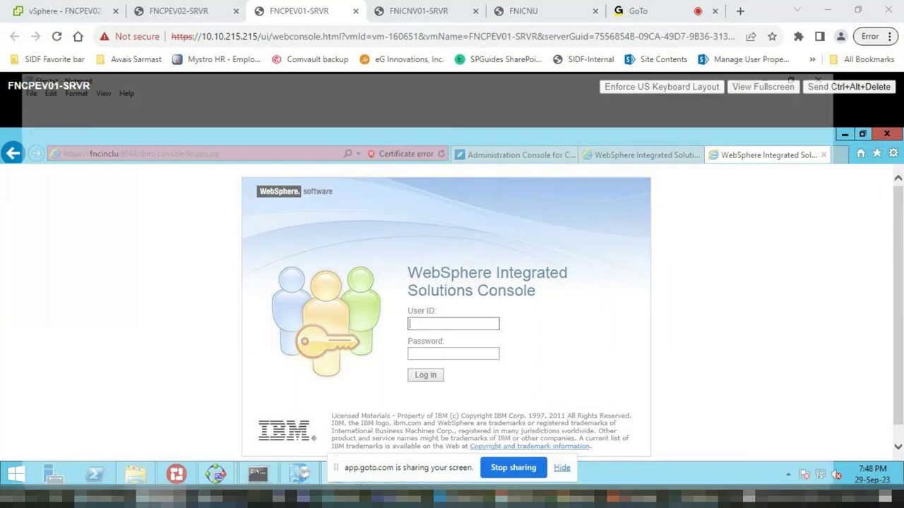
key("alt+Tab")
left_click(67, 153)
key("Return")
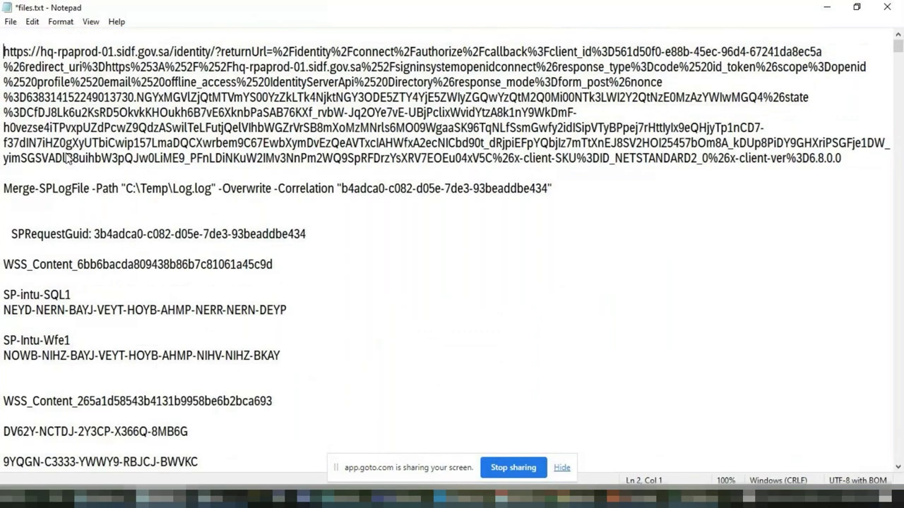
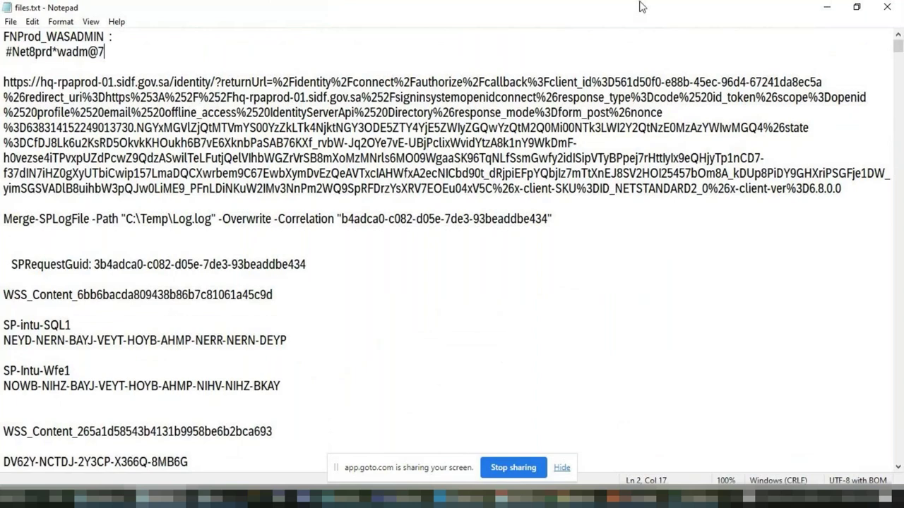
left_click(888, 12)
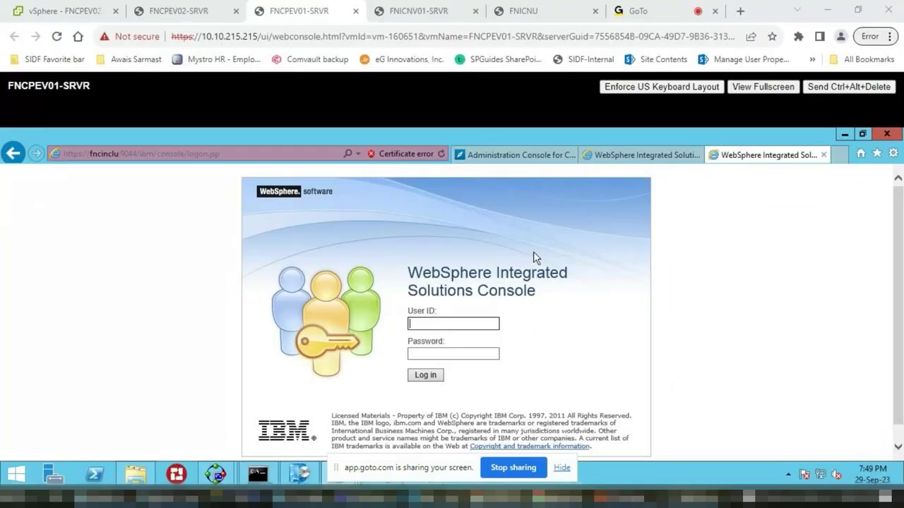
- Try to open the shared files document from Notepad's recent files in the full-screen FNCPEV01-SRVR console
left_click(763, 89)
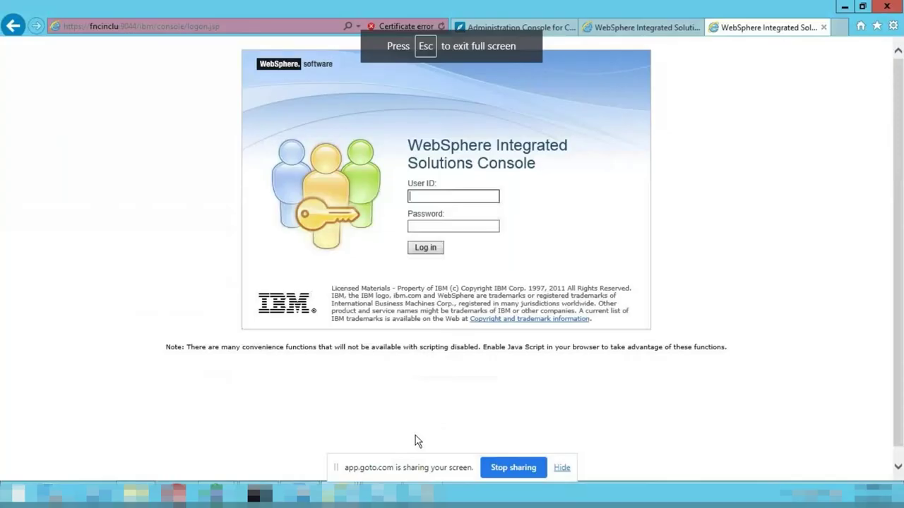
mouse_move(420, 498)
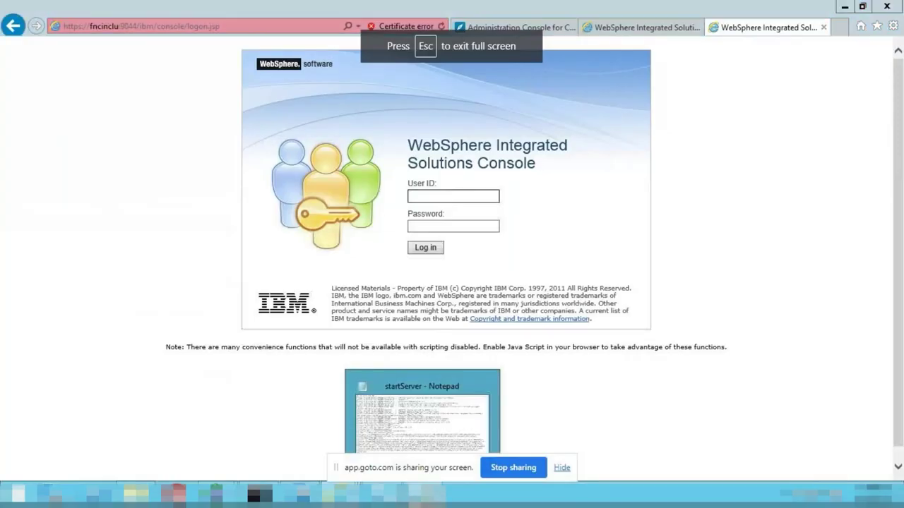
left_click(421, 417)
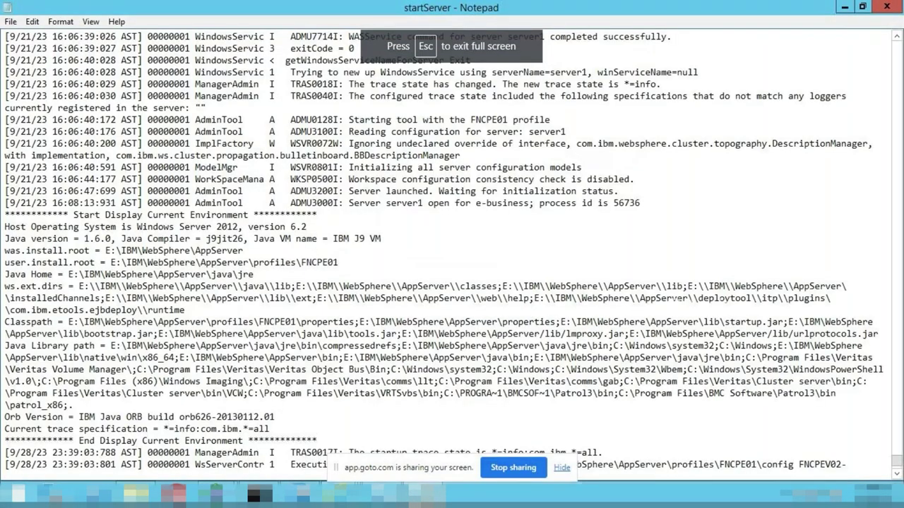
right_click(419, 498)
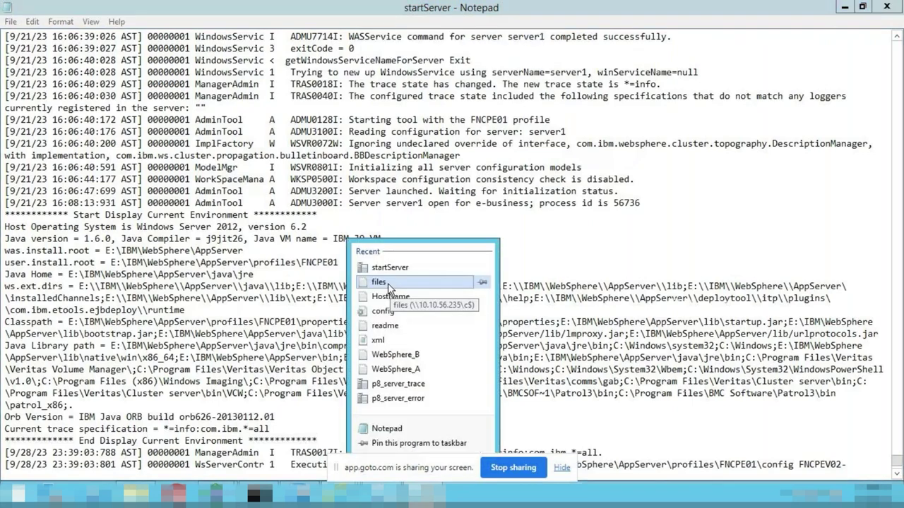
left_click(387, 284)
left_click(601, 247)
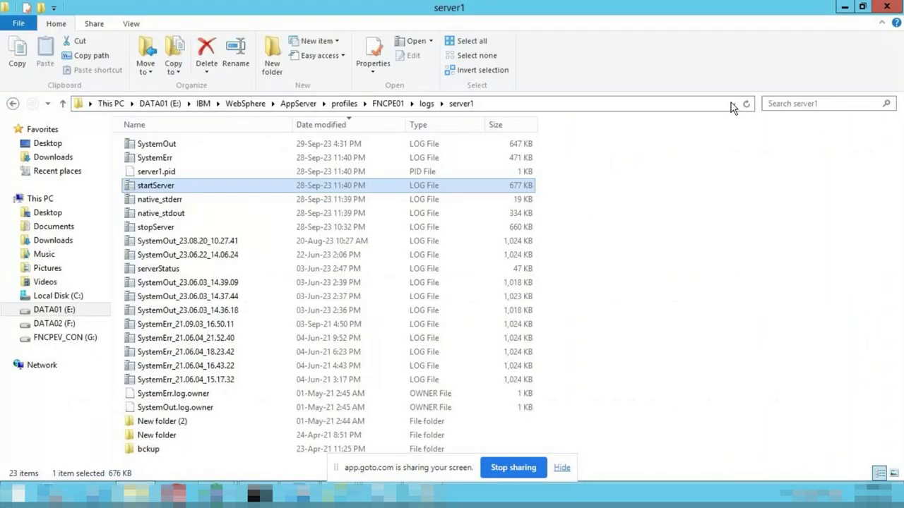
- Connect to the \\10.10.56.235\c$ network share, entering the administrator user name and password as network credentials
left_click(731, 104)
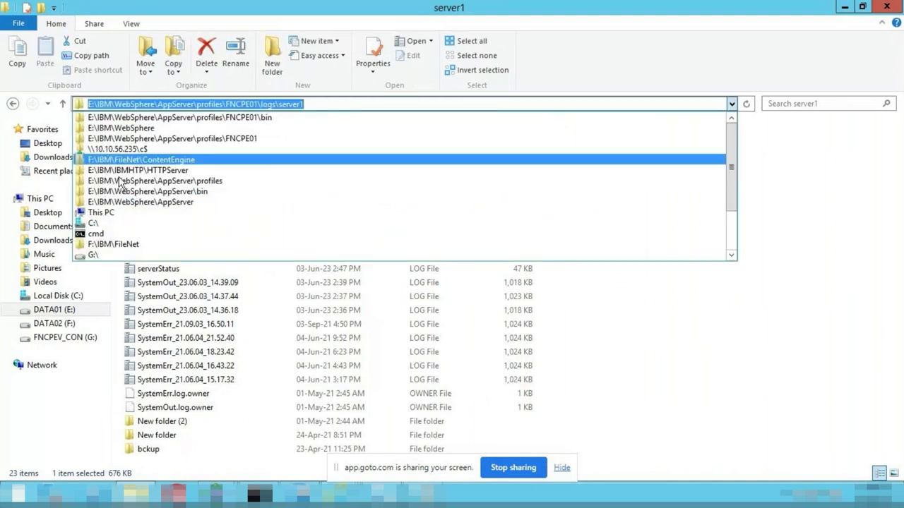
left_click(121, 149)
type("sp_admin")
key("Tab")
type("********")
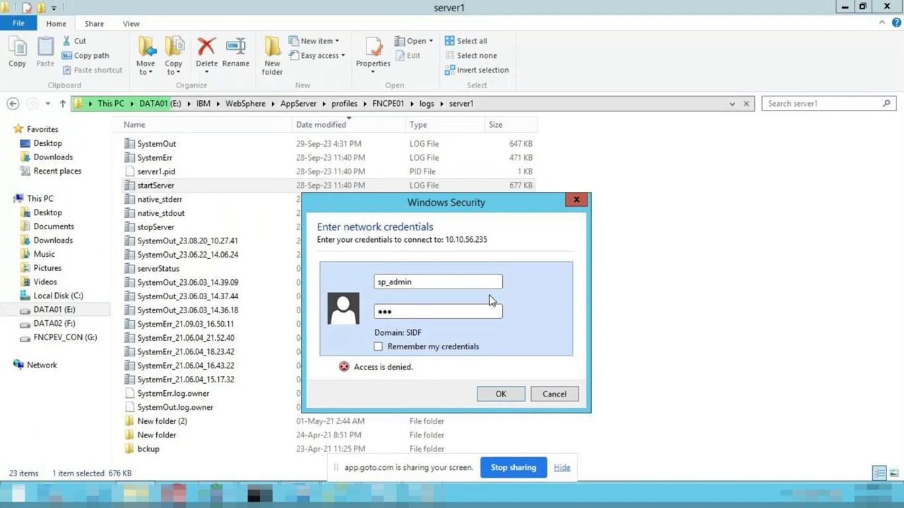
type("*****")
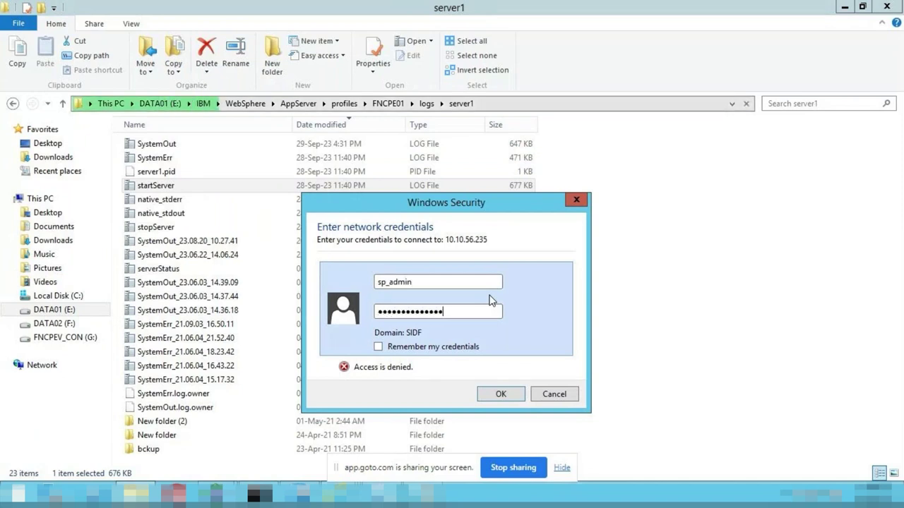
key("Return")
- Locate the files text document in the c$ share and open it in Notepad
left_click(352, 271)
type("fe")
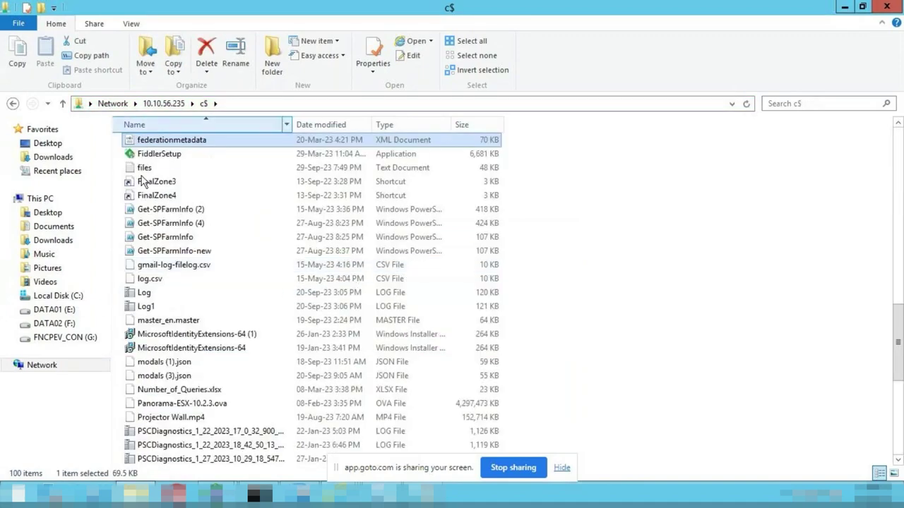
left_click(146, 171)
double_click(147, 171)
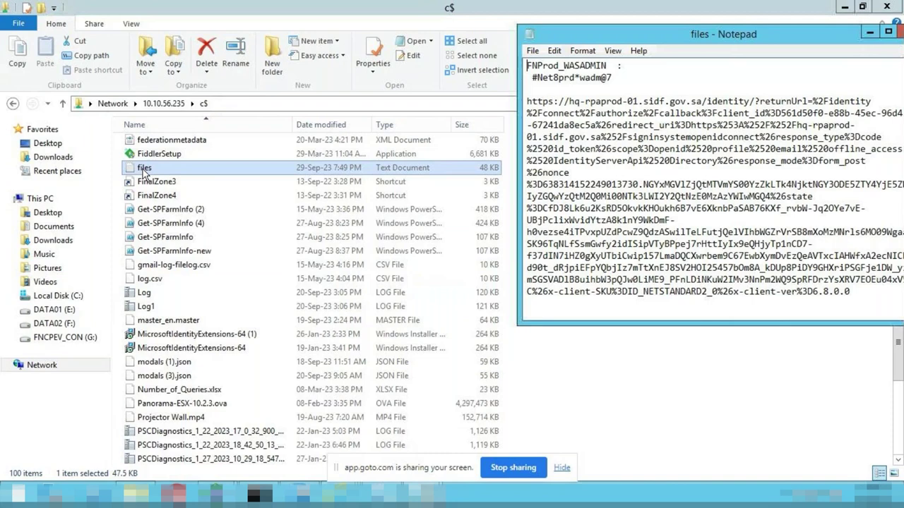
- Log in to the WebSphere Integrated Solutions Console with the administrator user ID and password copied from the files document
left_click_drag(607, 65, 526, 66)
key("ctrl+c")
mouse_move(384, 494)
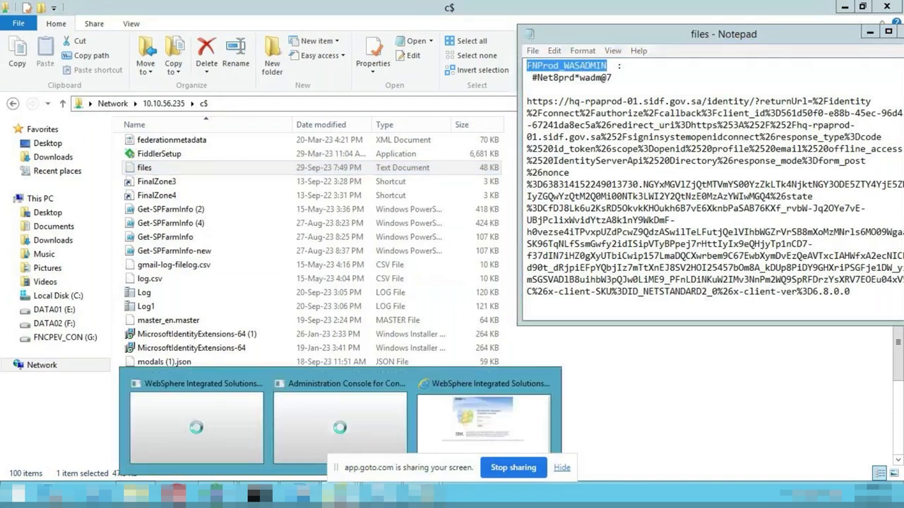
left_click(478, 437)
left_click(423, 196)
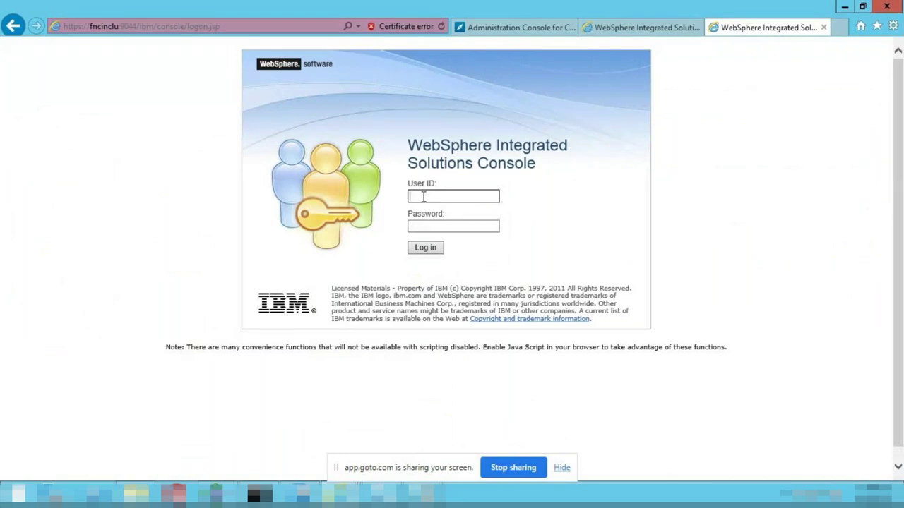
key("ctrl+v")
key("Tab")
key("ctrl+v")
left_click(425, 248)
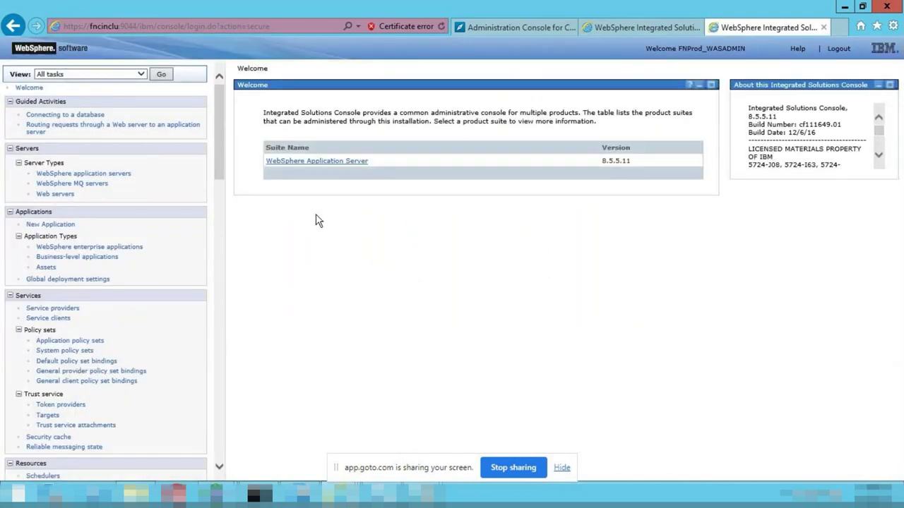
- Review the list of WebSphere application servers and the installed enterprise applications with their status
left_click(83, 173)
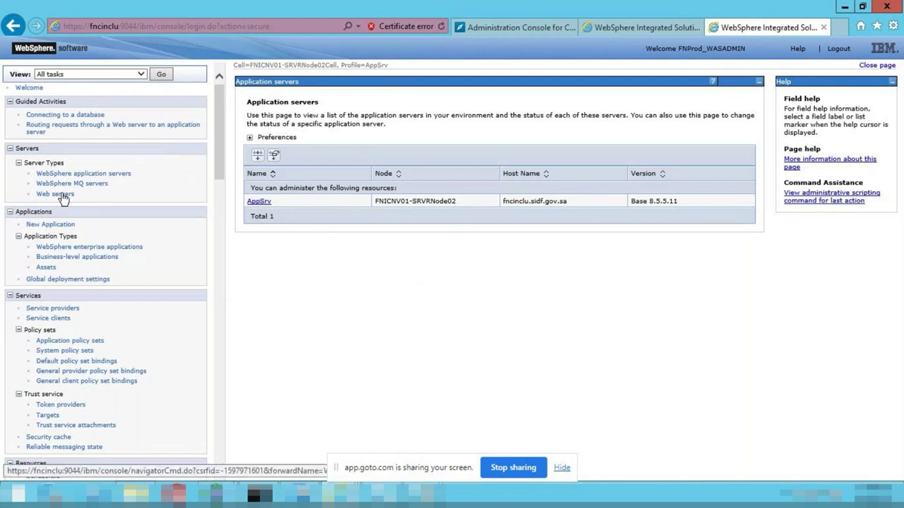
left_click(135, 248)
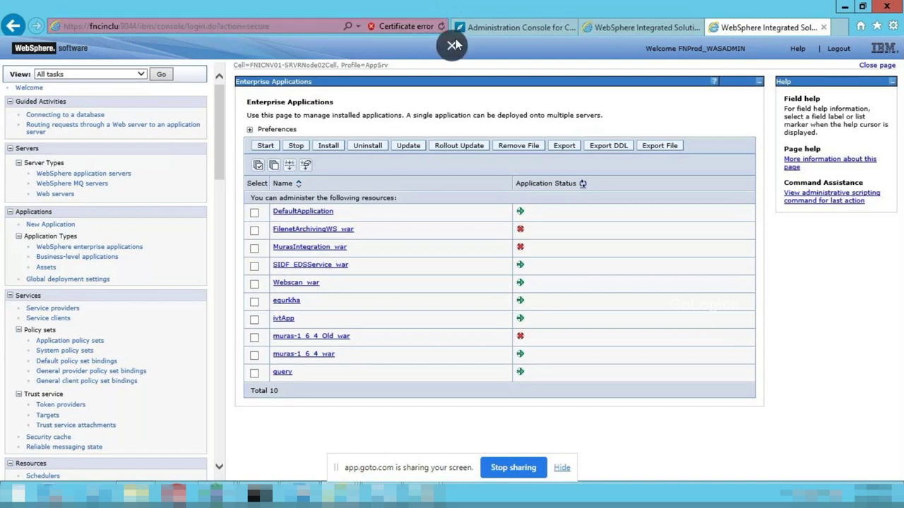
- Check the FNICNV02-SRVR summary in vSphere Client and the FNCPEV02-SRVR console, returning to the FNCPEV01-SRVR console
key("Escape")
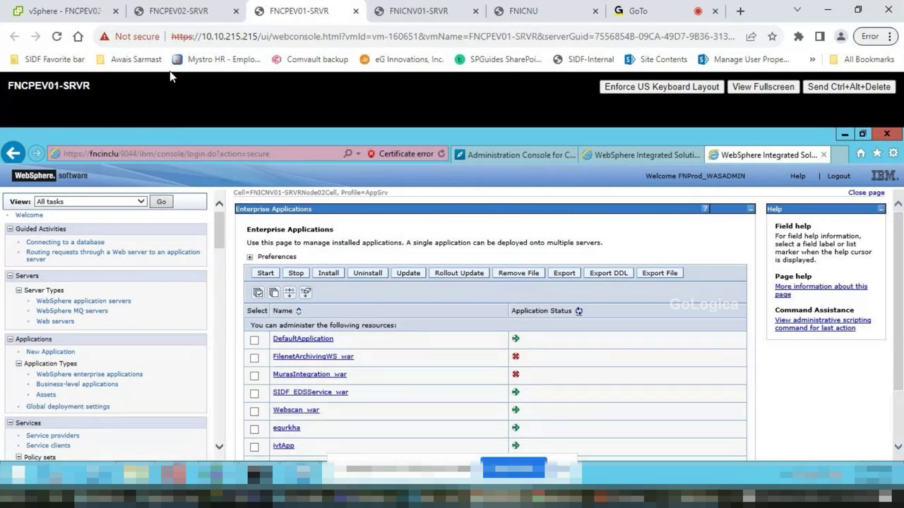
left_click(74, 11)
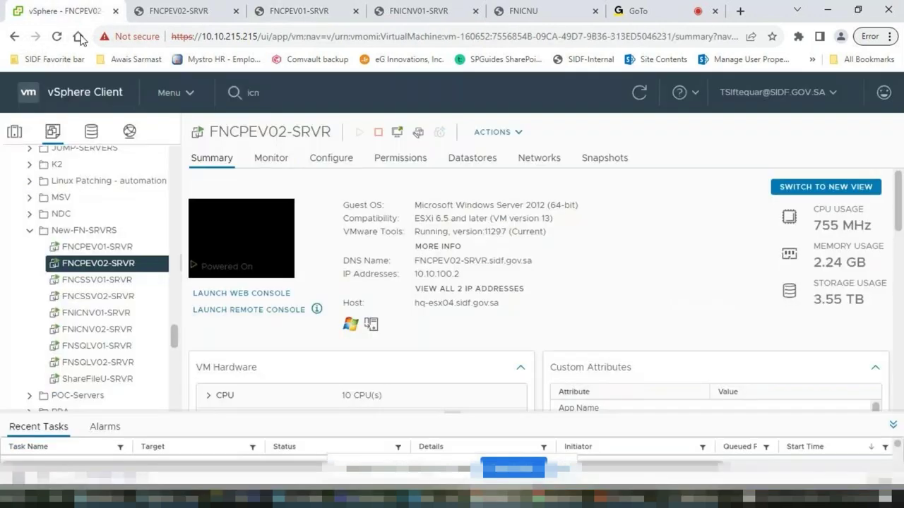
left_click(94, 329)
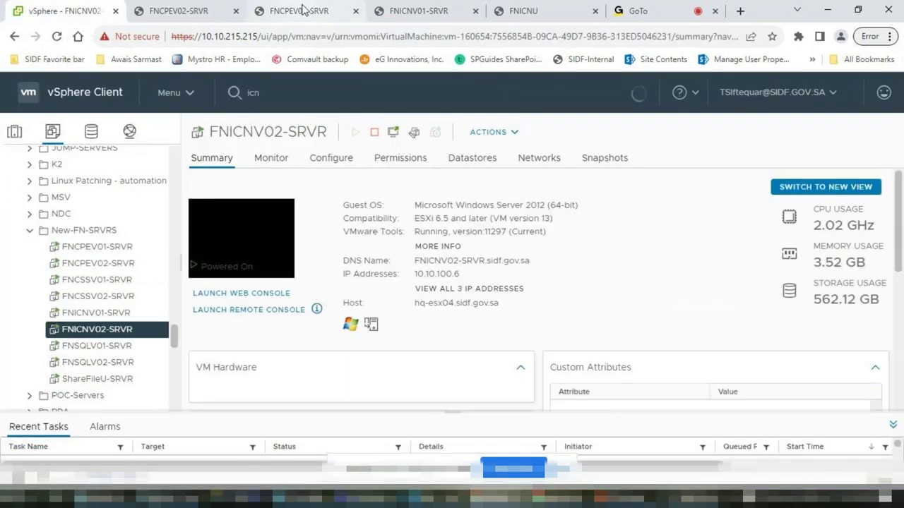
left_click(281, 15)
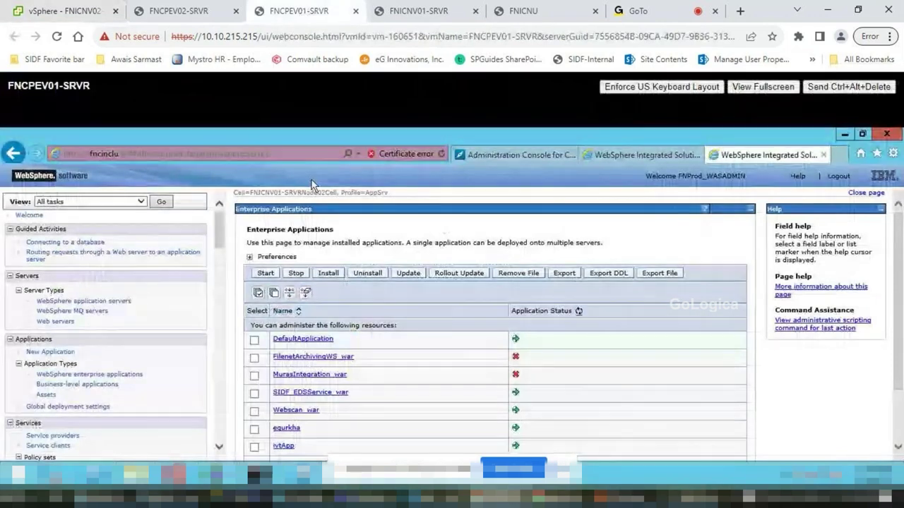
left_click(143, 156)
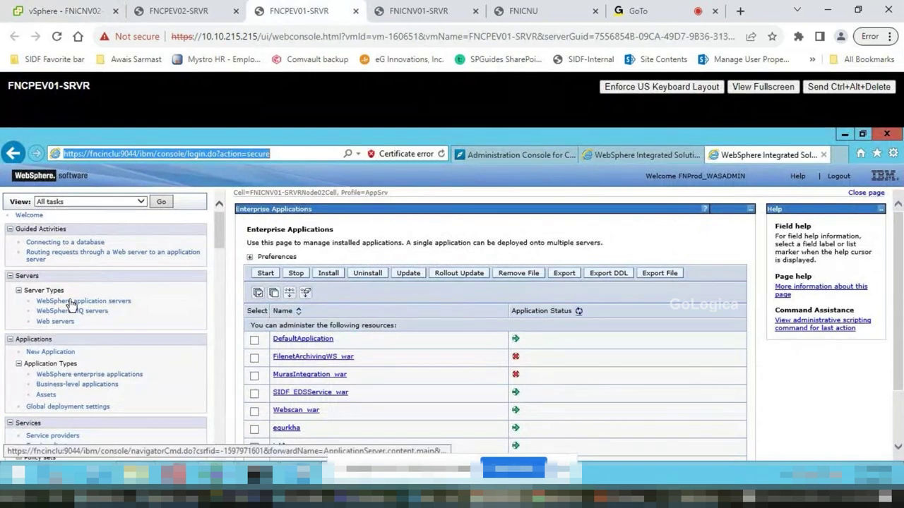
left_click(188, 14)
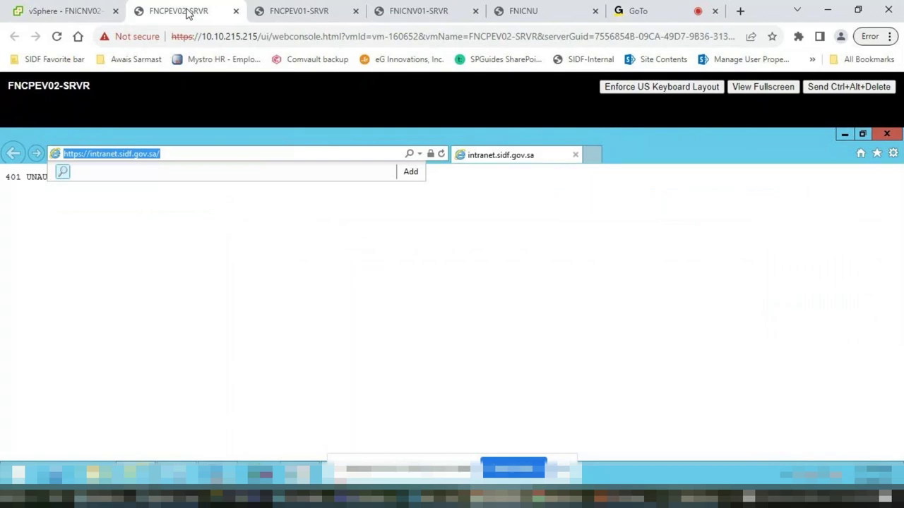
left_click(274, 13)
- Open the AppSrv application server's configuration in full-screen view and examine its general properties and container settings
left_click(71, 303)
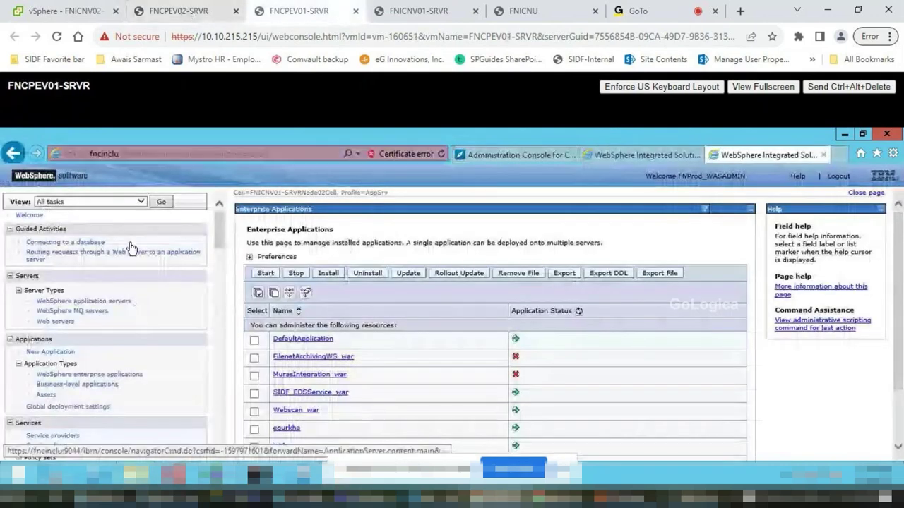
left_click(762, 87)
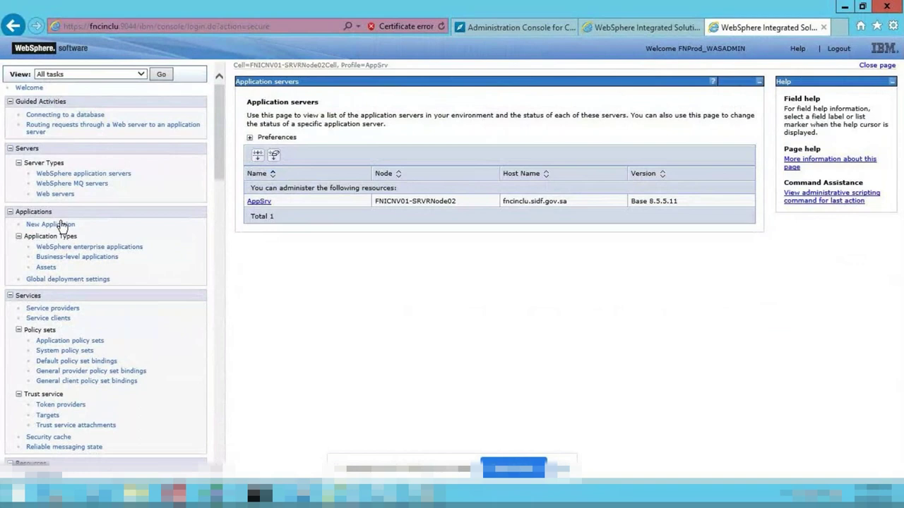
left_click(259, 202)
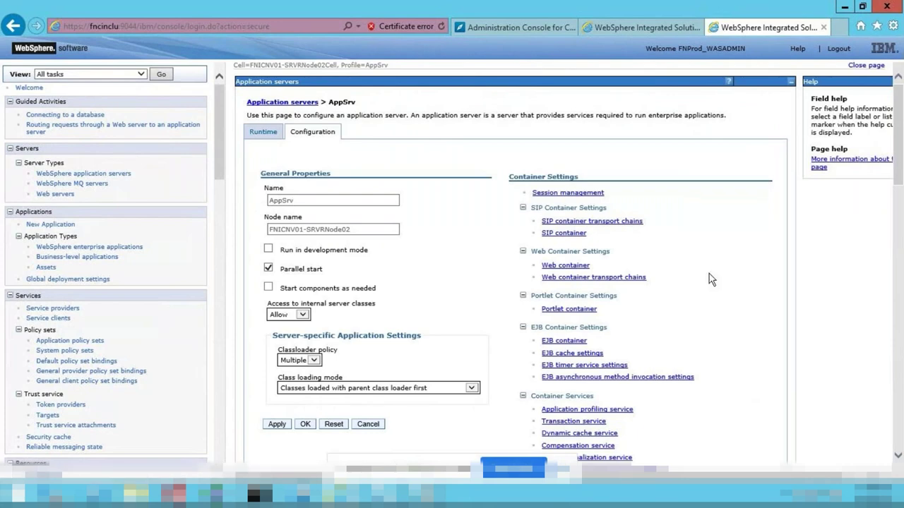
left_click_drag(900, 161, 903, 172)
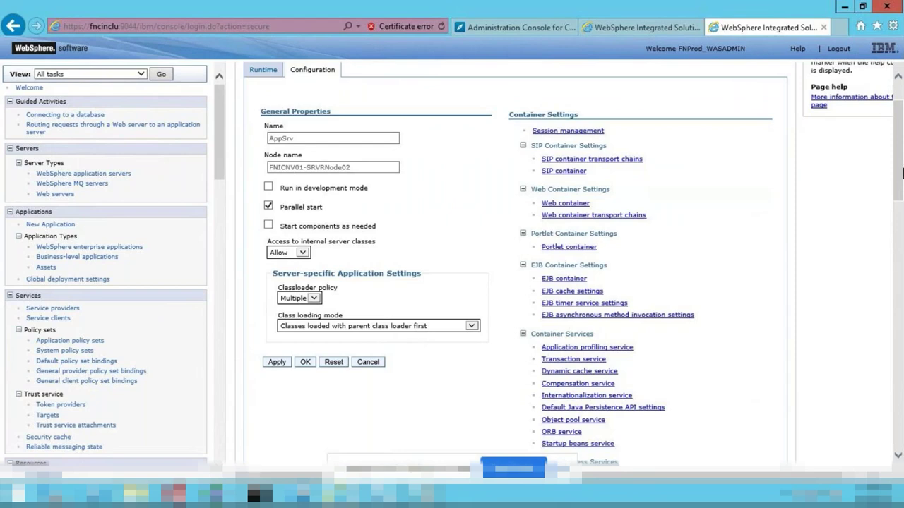
left_click_drag(902, 173, 902, 175)
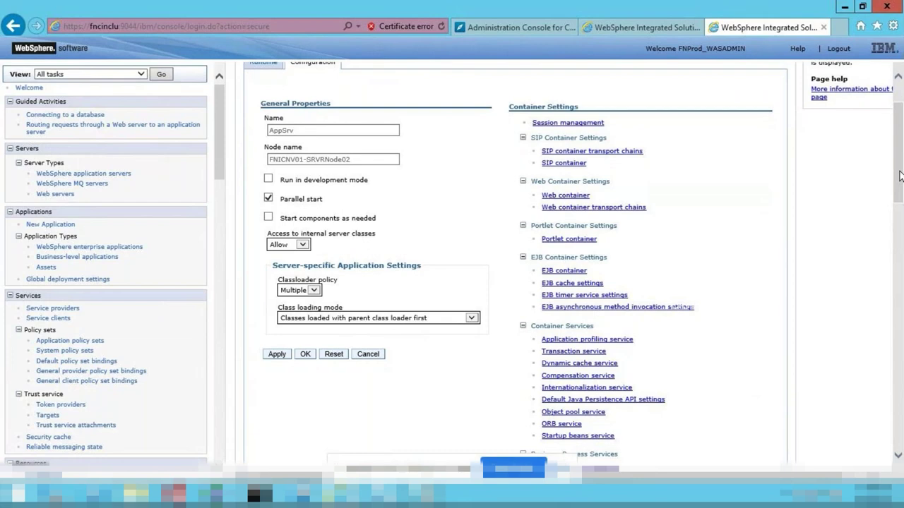
- Copy FNICNV01 from the AppSrv node name and search the startServer log in Notepad for it
left_click_drag(899, 176, 899, 182)
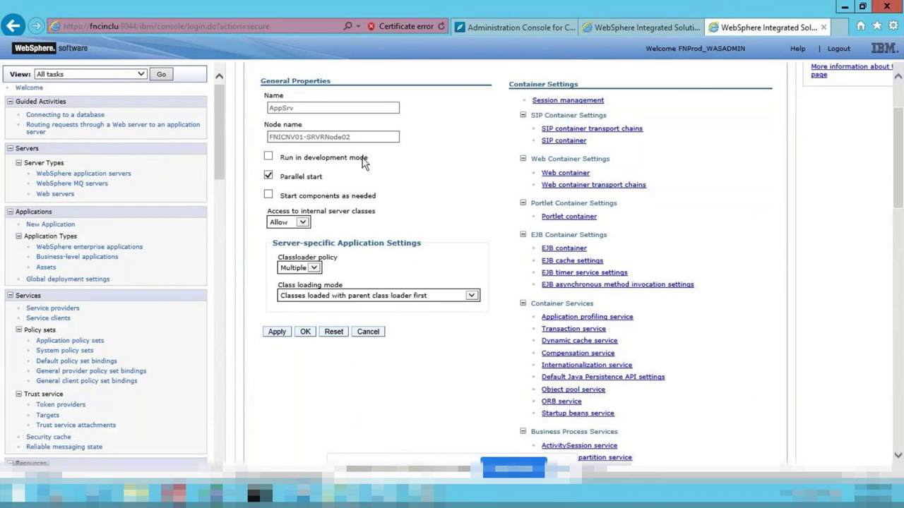
double_click(281, 139)
key("ctrl+c")
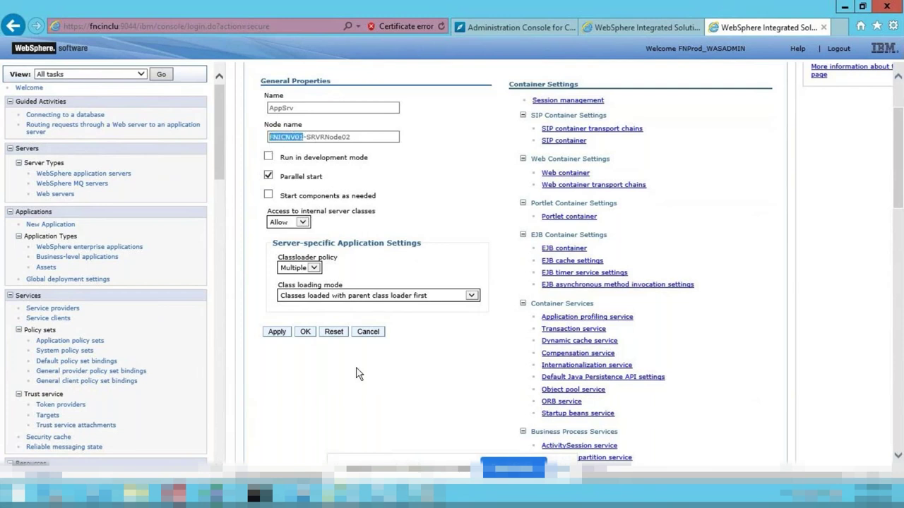
mouse_move(340, 496)
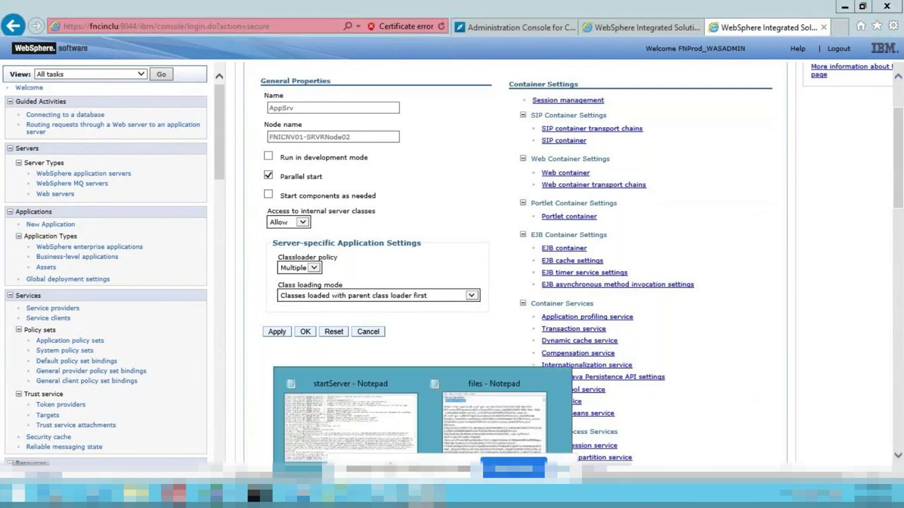
left_click(368, 452)
left_click(364, 210)
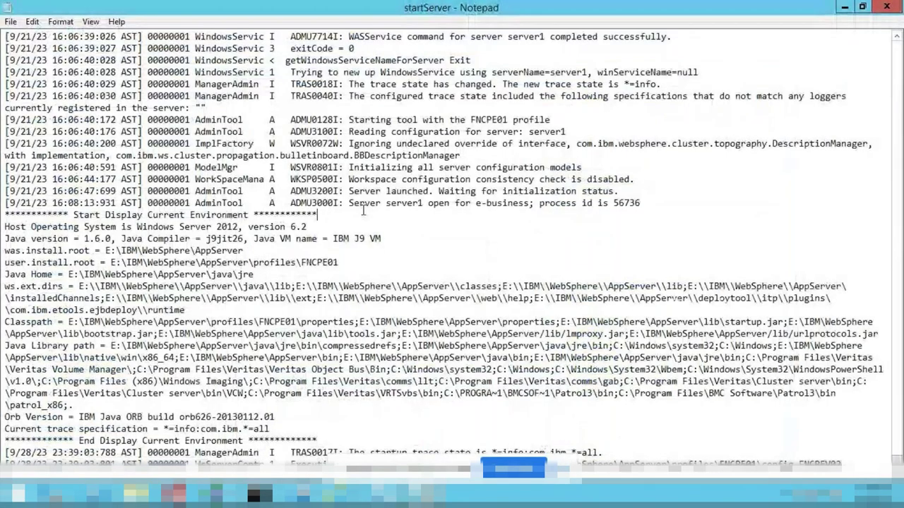
key("ctrl+f")
key("ctrl+v")
key("Return")
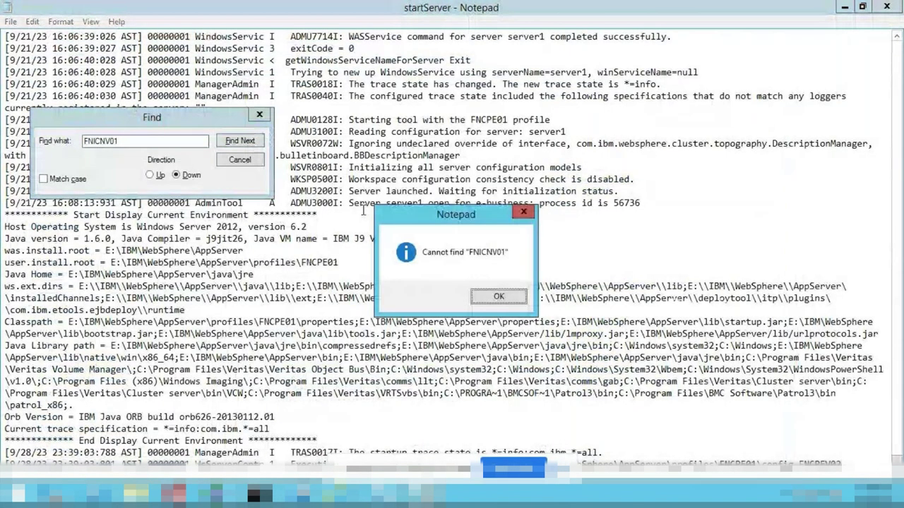
key("Return")
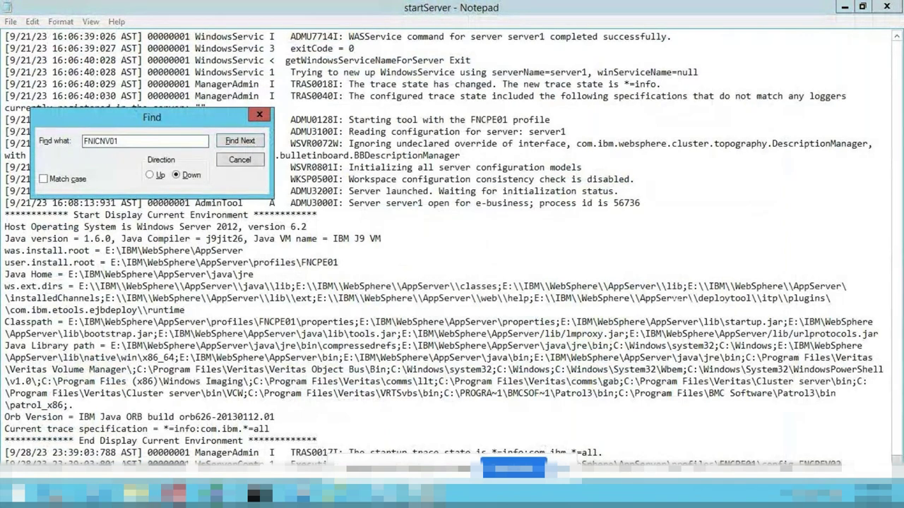
- Browse in File Explorer from the server1 logs to the servers folder of the CPE profile under AppServer\profiles
left_click(136, 493)
left_click(16, 104)
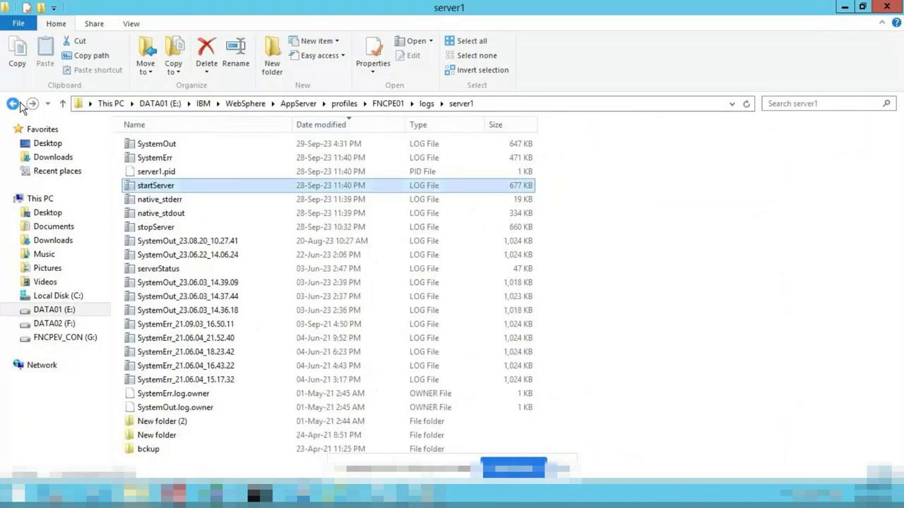
left_click(344, 104)
left_click(289, 106)
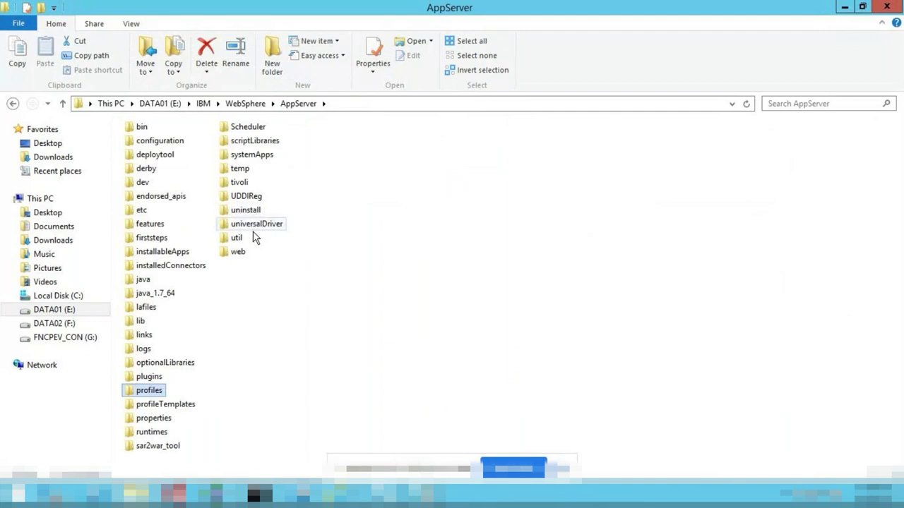
double_click(149, 392)
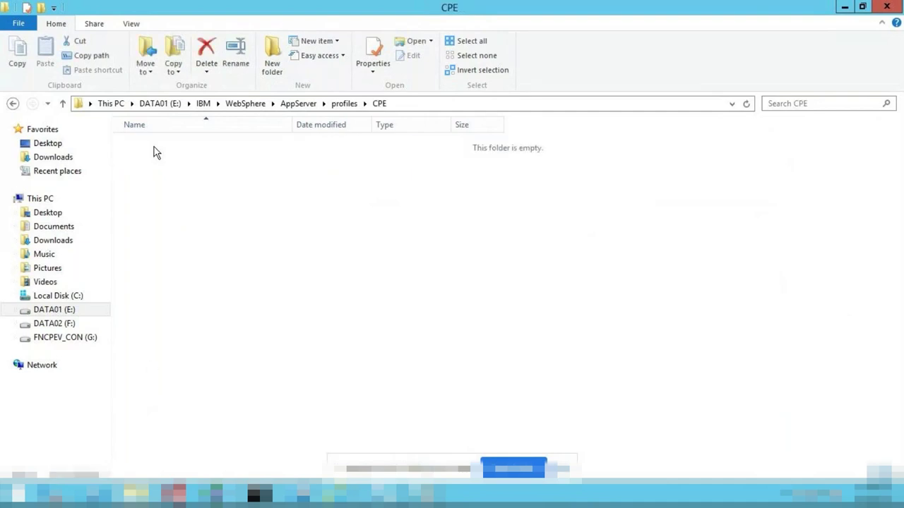
double_click(156, 151)
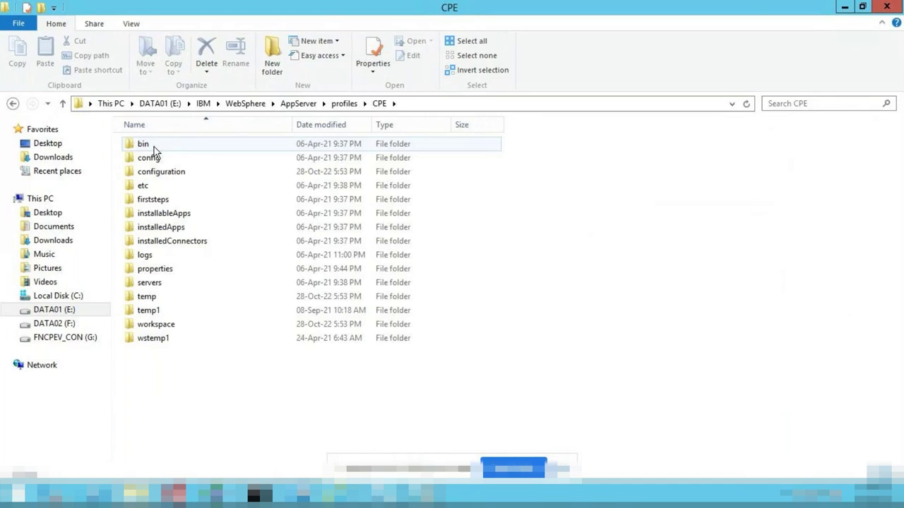
double_click(188, 287)
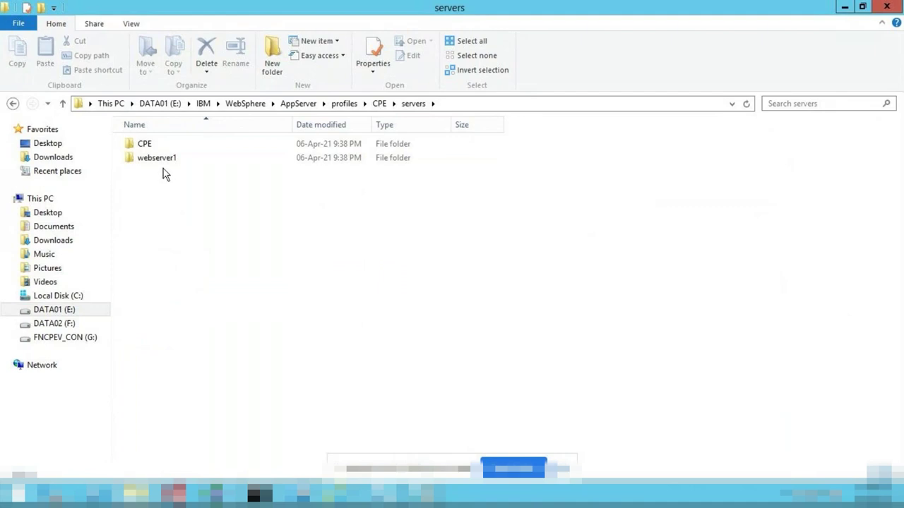
- Check the contents of the webserver1 and CPE folders, returning to the CPE profile's servers folder
left_click(164, 162)
double_click(164, 162)
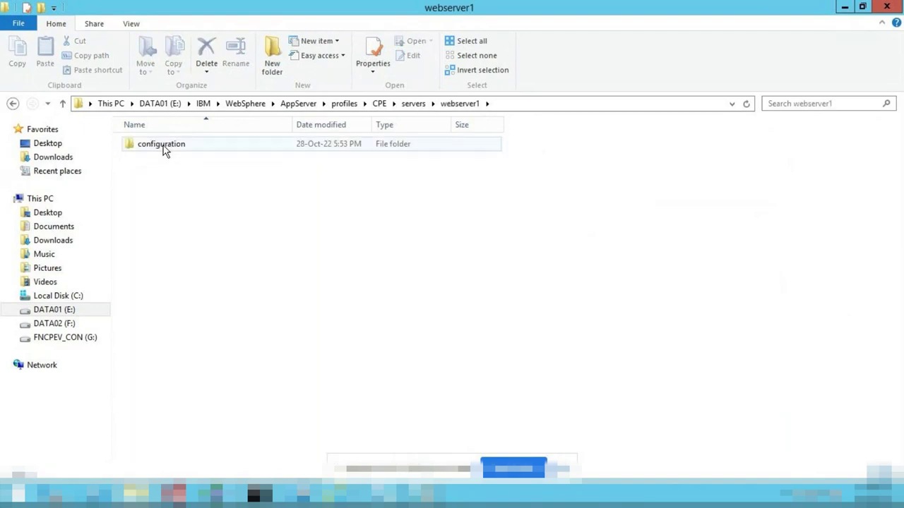
key("BackSpace")
left_click(163, 145)
double_click(163, 145)
key("BackSpace")
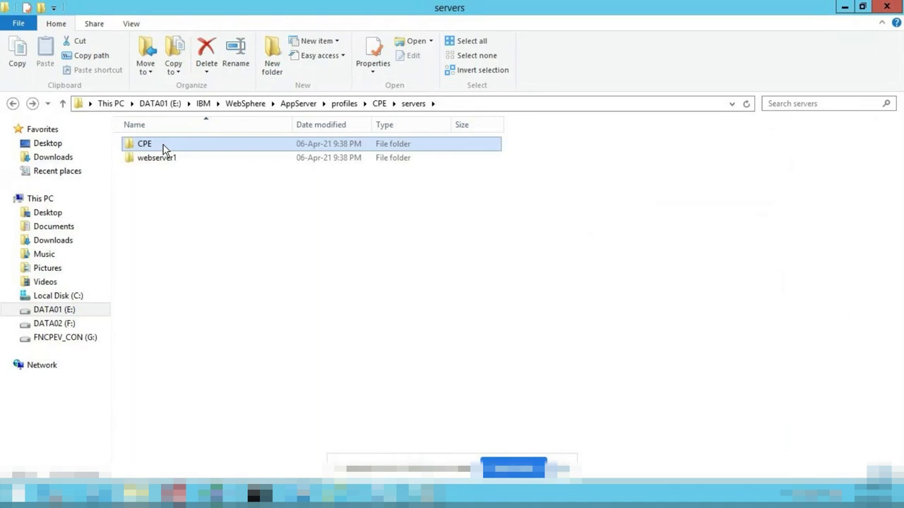
- Open the FNCPE01 profile's servers folder and inspect the configuration folder inside webserver2
left_click(343, 104)
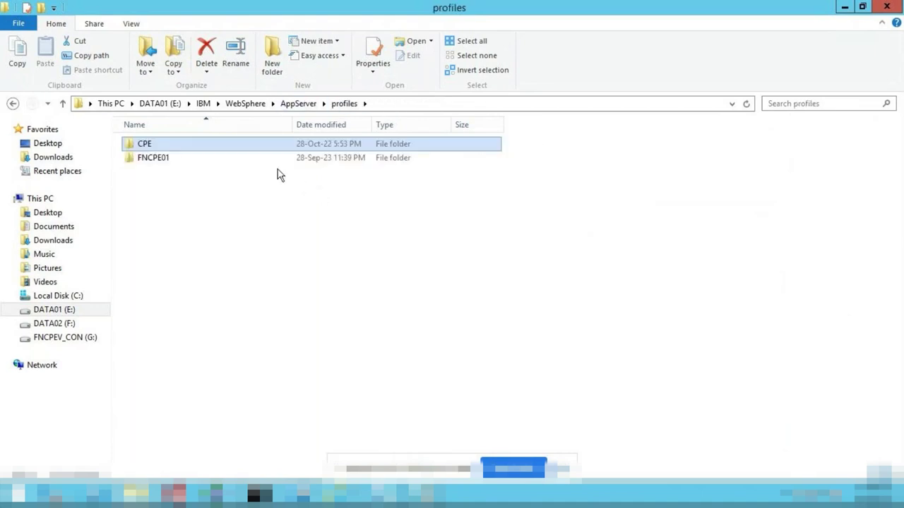
double_click(257, 158)
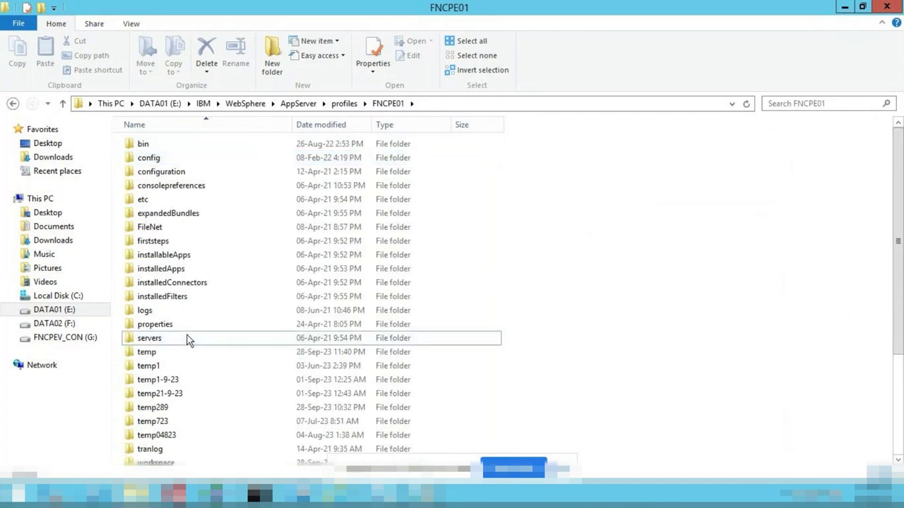
double_click(149, 338)
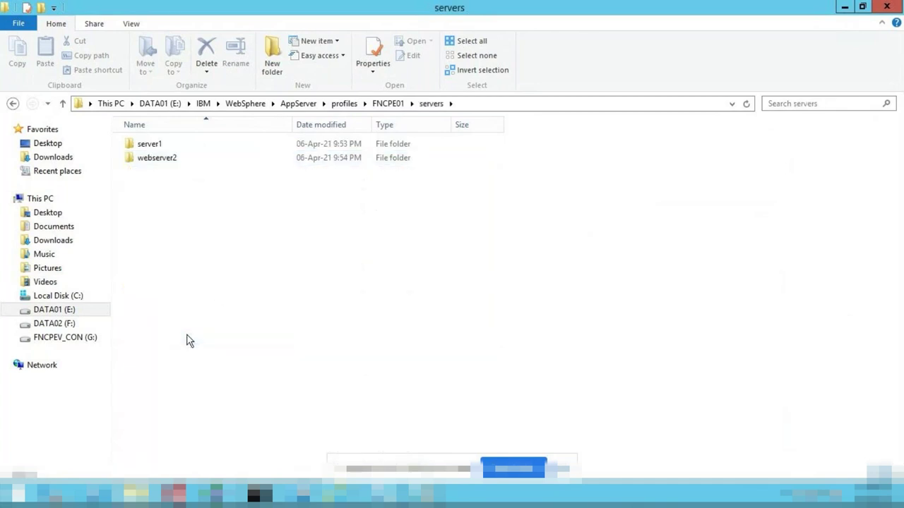
double_click(194, 164)
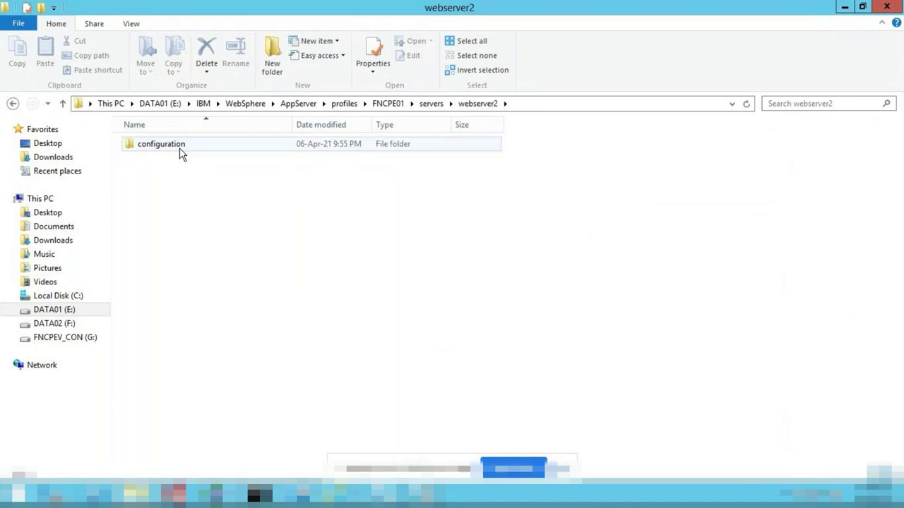
double_click(178, 152)
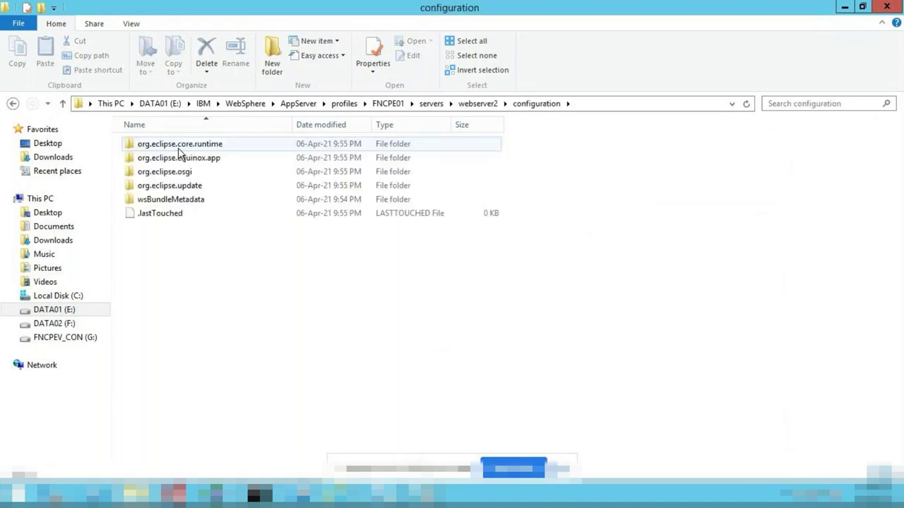
- Check the server1 folder of the FNCPE01 profile and return to the profile's servers folder
key("BackSpace")
key("BackSpace")
left_click(178, 148)
double_click(178, 147)
double_click(178, 148)
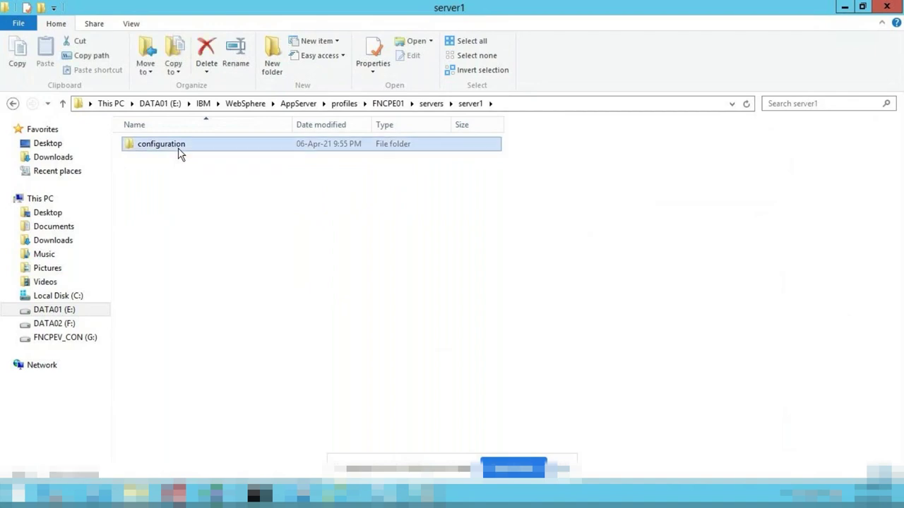
key("BackSpace")
key("BackSpace")
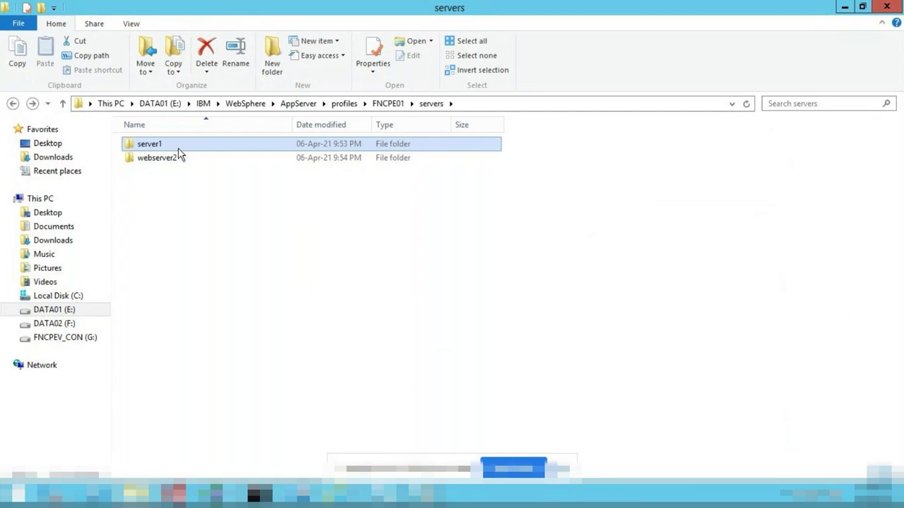
- Minimize the File Explorer window and switch in full-screen view to the WebSphere console showing the enterprise applications
left_click(452, 46)
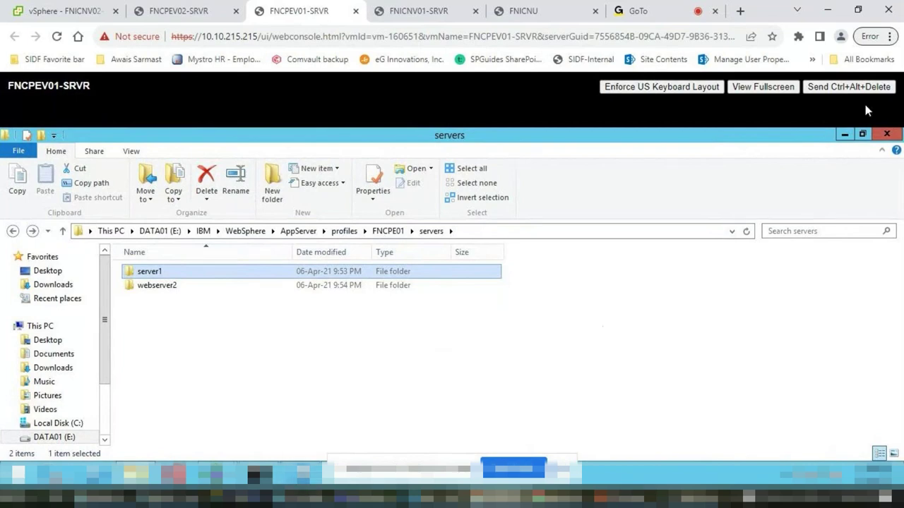
left_click(839, 135)
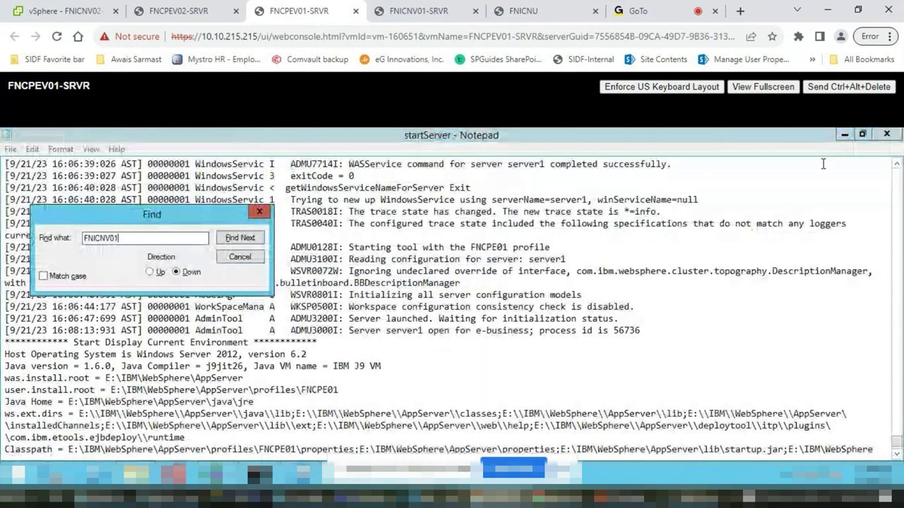
left_click(842, 146)
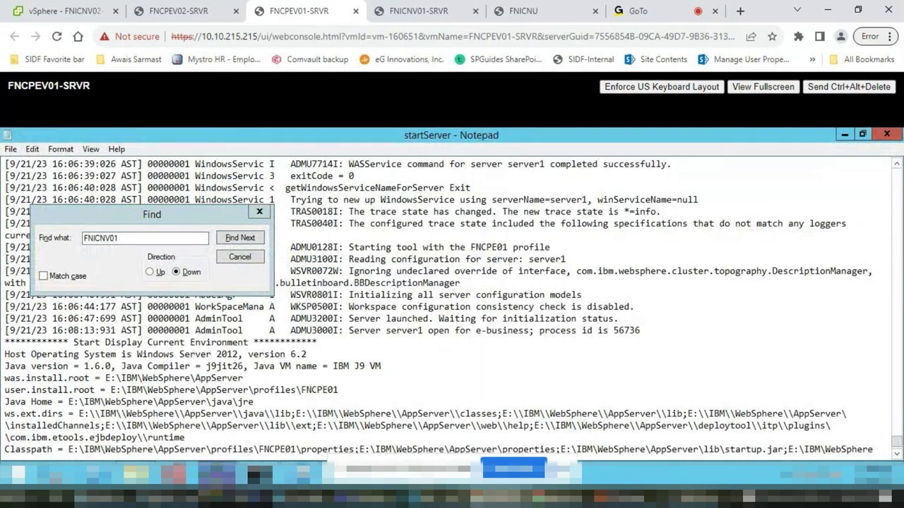
left_click(764, 86)
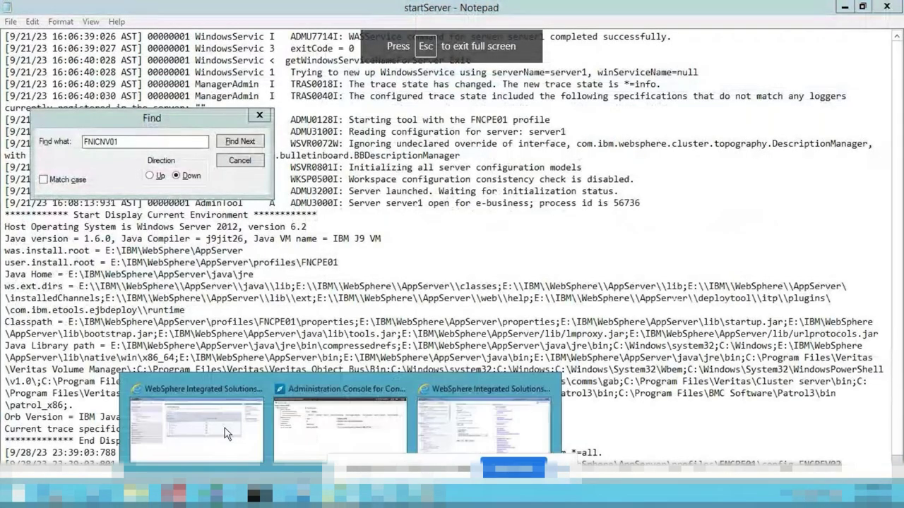
left_click(225, 428)
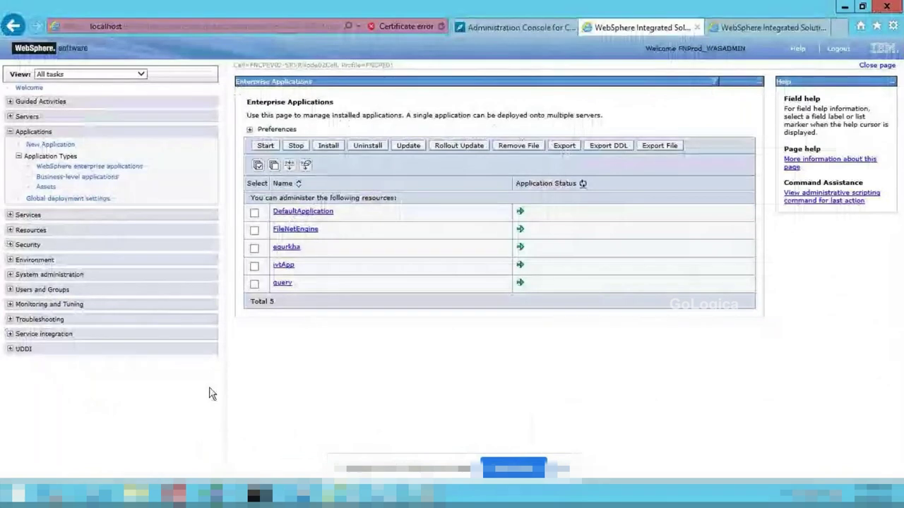
- Examine the enterprise applications console's localhost address and re-enter its port as 9043
left_click(121, 29)
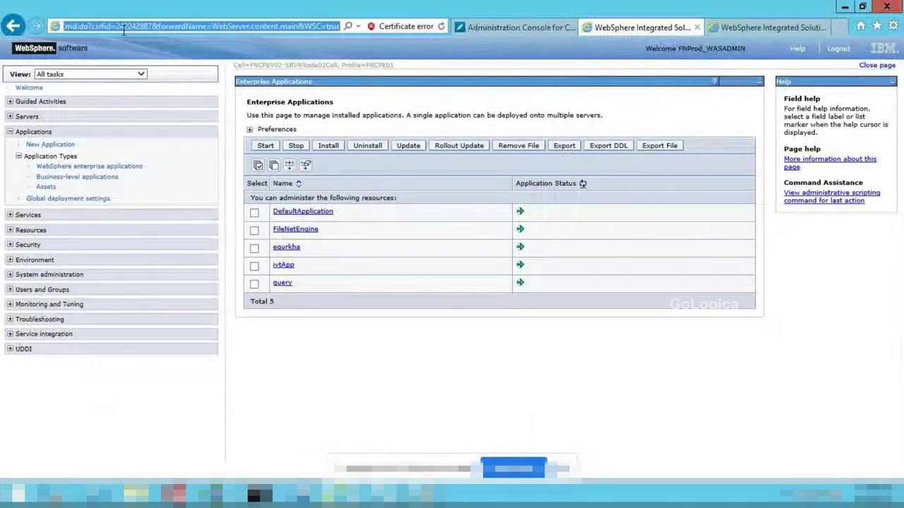
left_click(123, 30)
left_click(138, 26)
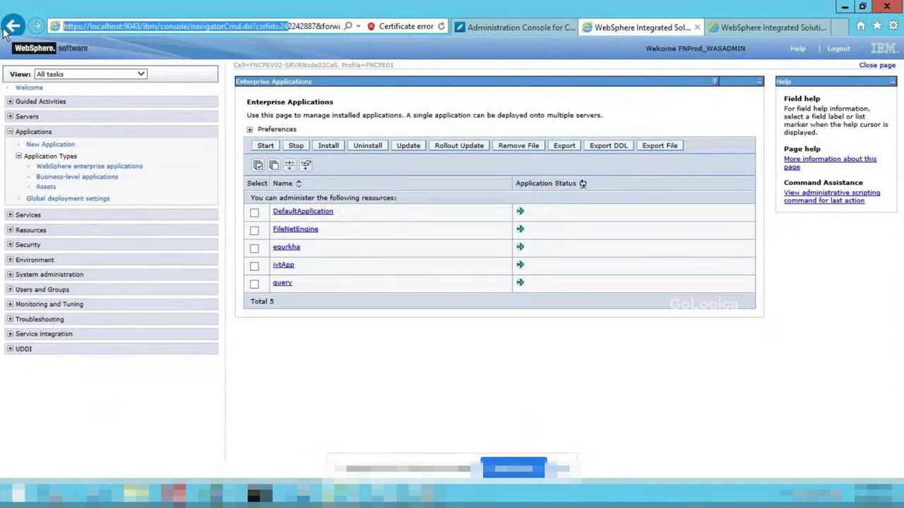
key("BackSpace")
type("3")
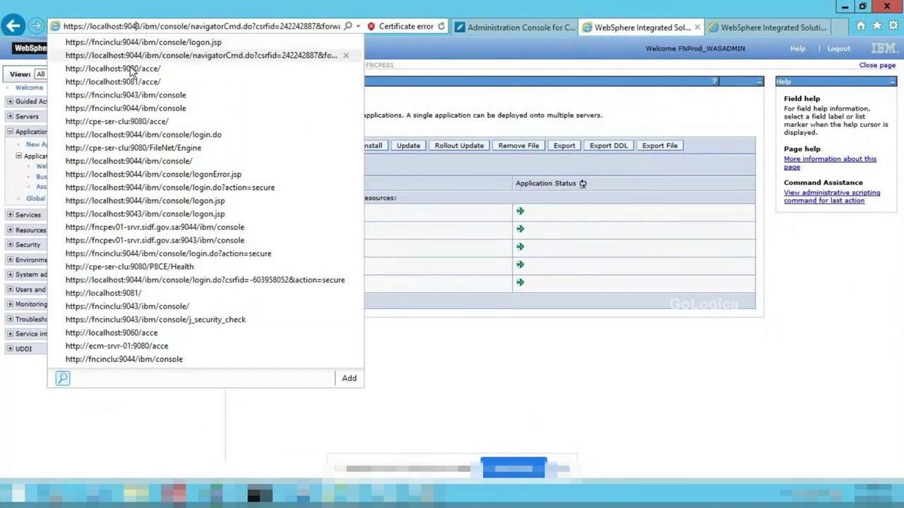
- Try to load the AppSrv console page with its host replaced by localhost on port 9044
left_click(735, 27)
double_click(106, 26)
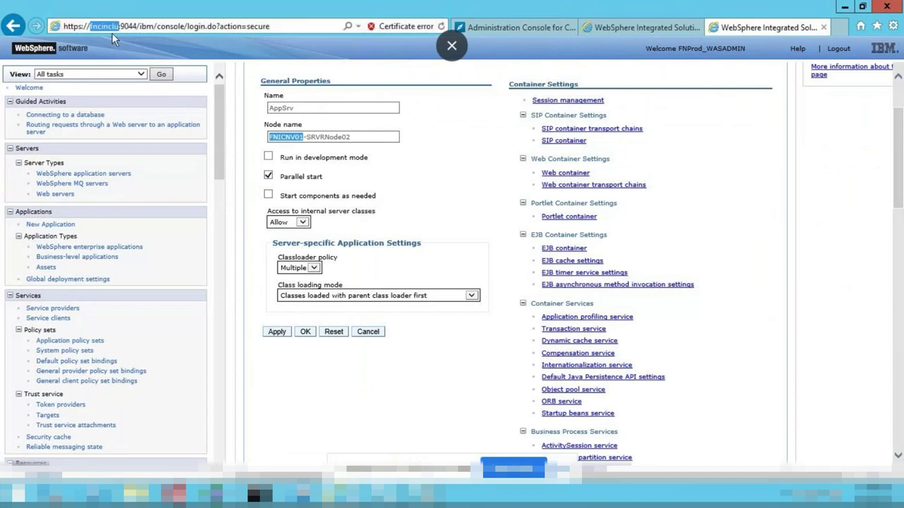
type("localhost")
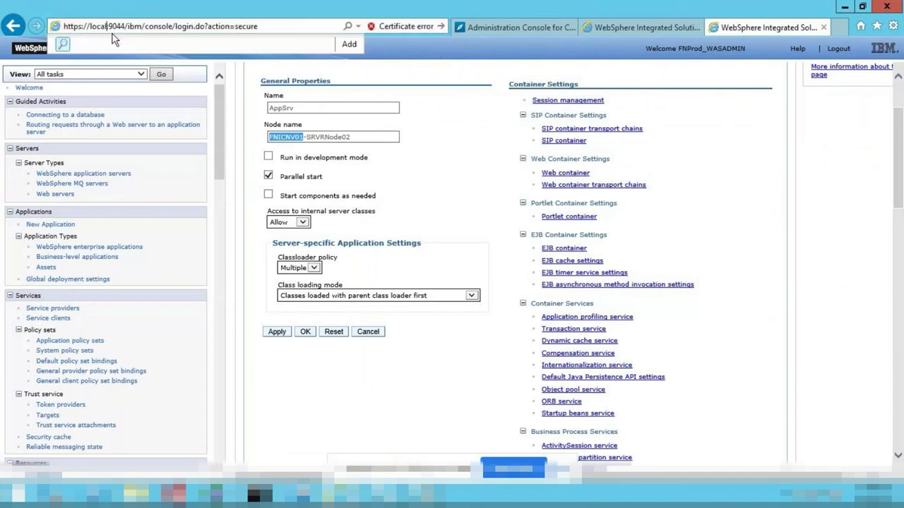
key("Return")
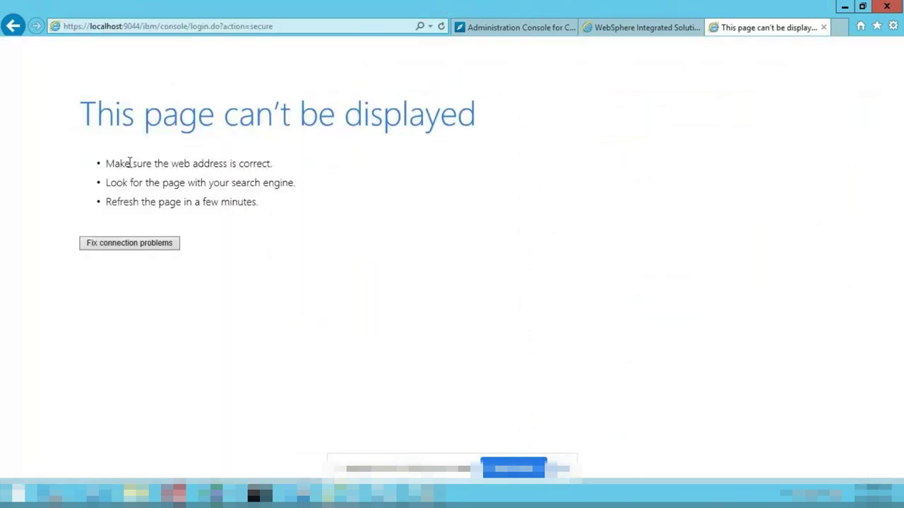
left_click_drag(125, 162, 237, 188)
- Leave the full-screen view and switch to the FNCPEV02-SRVR remote console
key("Escape")
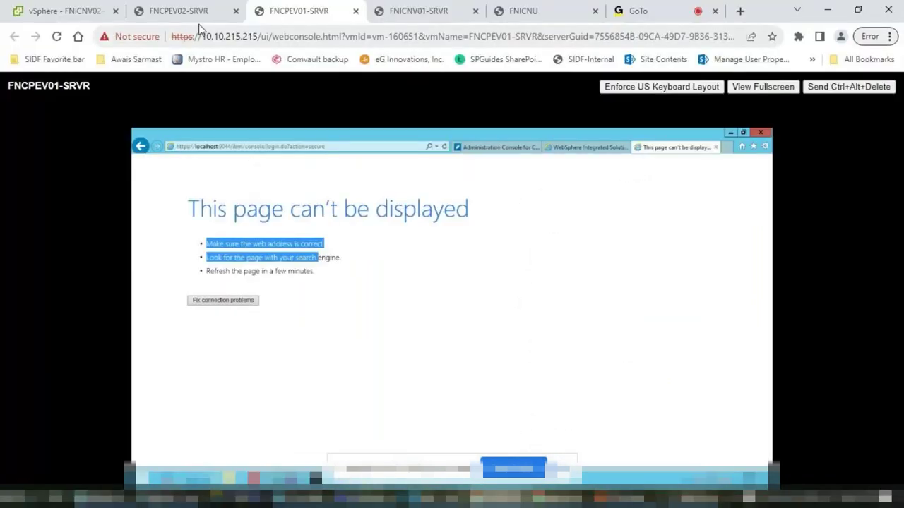
left_click(184, 12)
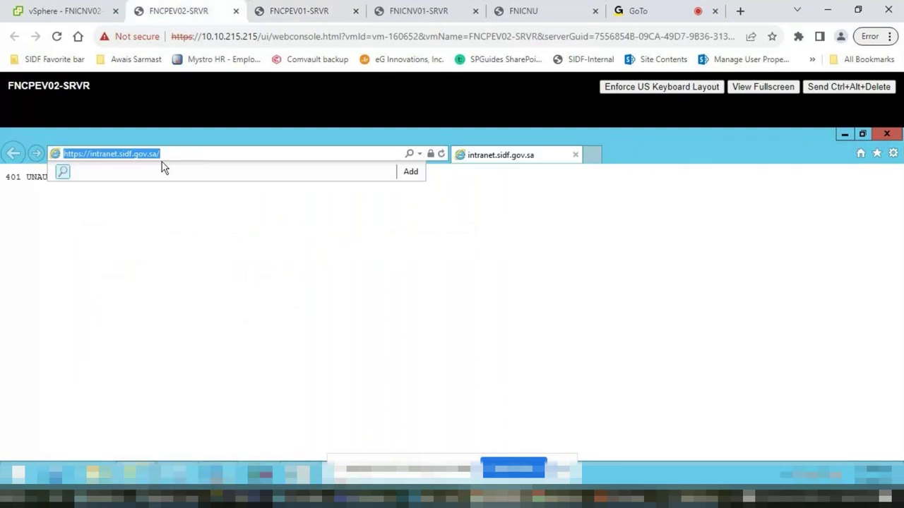
type("loca")
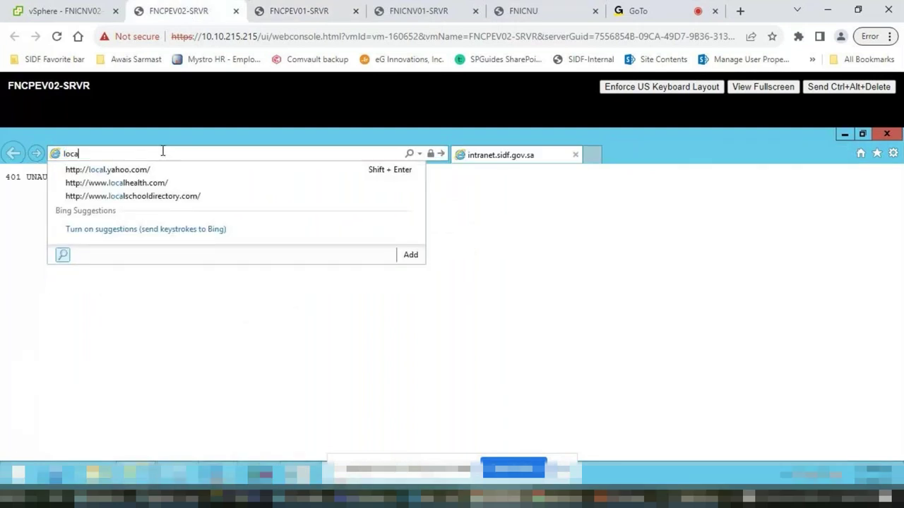
type("lhost")
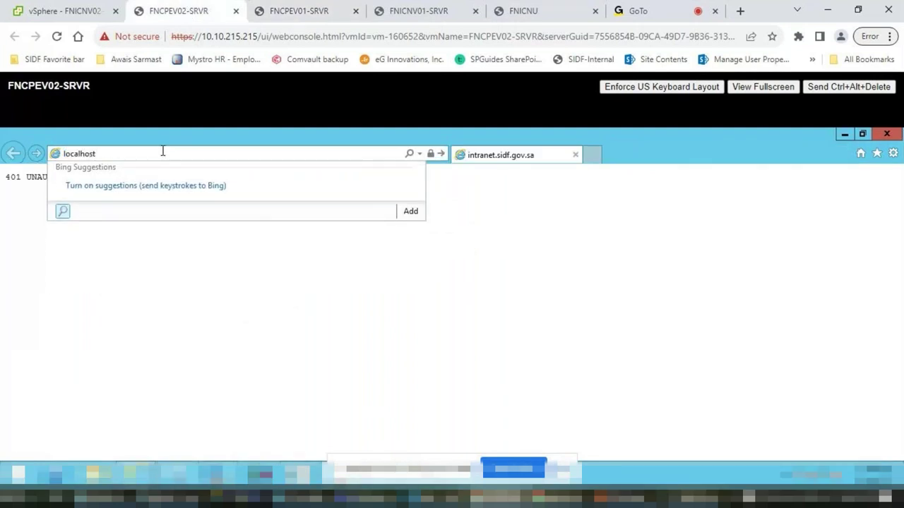
key("BackSpace")
key("BackSpace")
key("BackSpace")
key("BackSpace")
key("BackSpace")
key("BackSpace")
key("BackSpace")
key("BackSpace")
key("BackSpace")
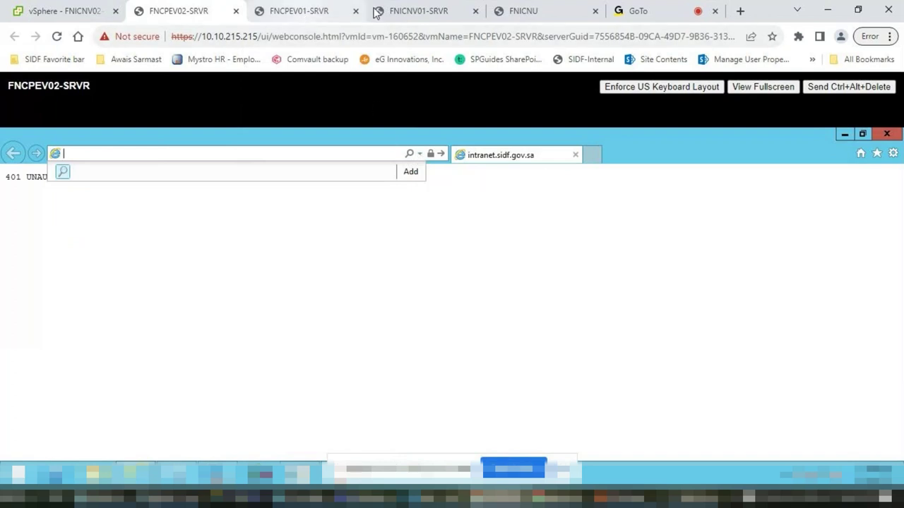
- Check the vSphere client and the FNICNV01-SRVR console, and return to the FNCPEV01-SRVR console
left_click(412, 14)
left_click(308, 18)
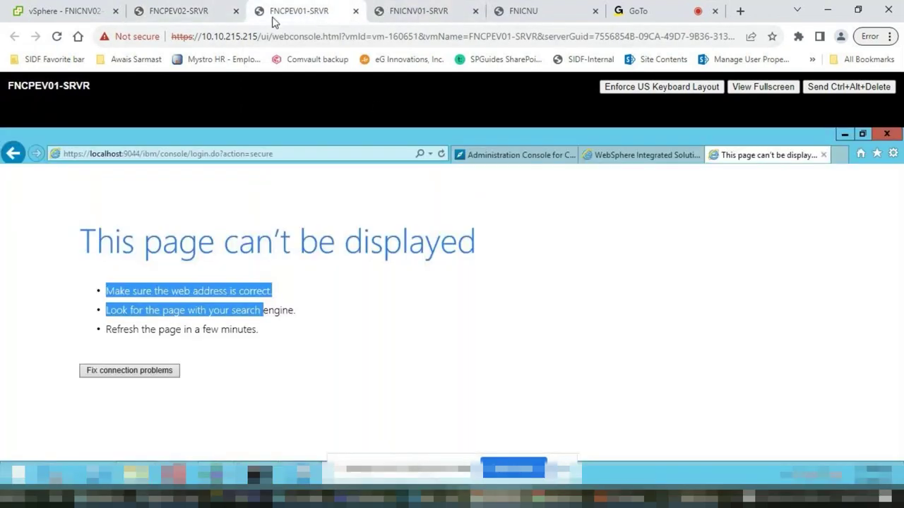
left_click(92, 18)
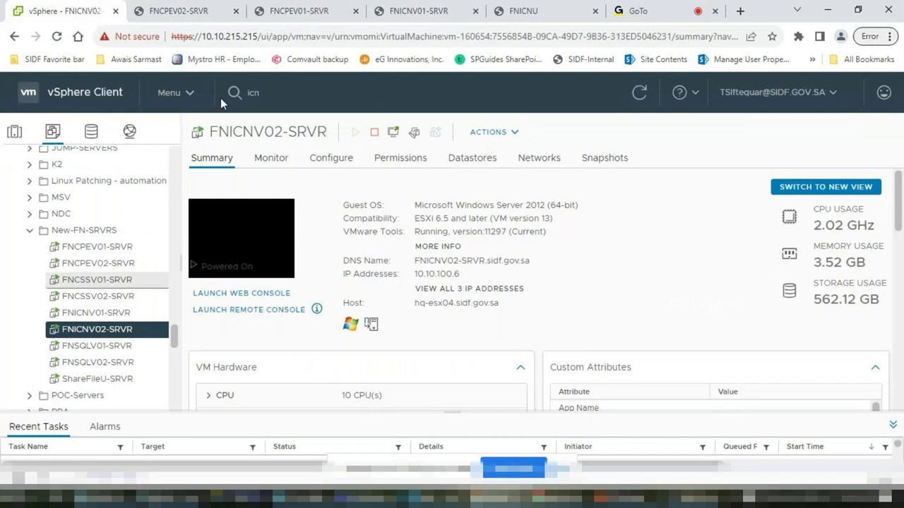
left_click(303, 11)
left_click(408, 11)
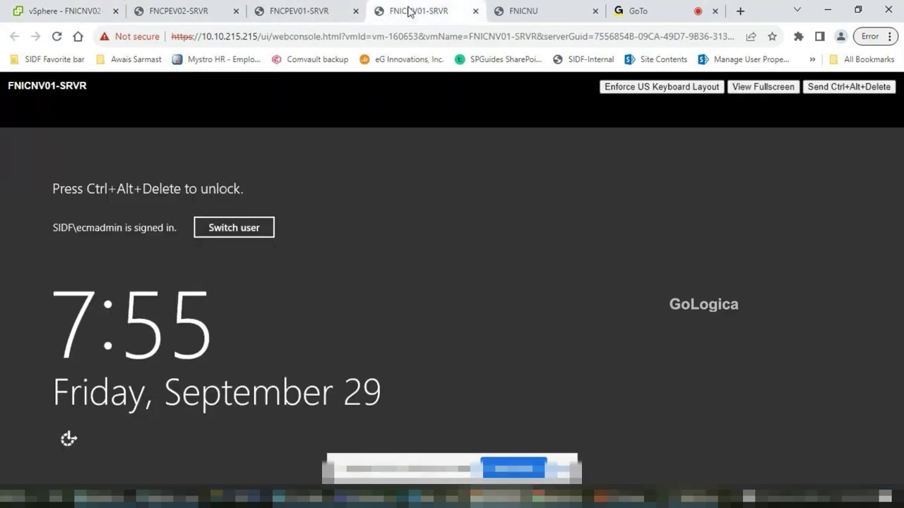
left_click(277, 12)
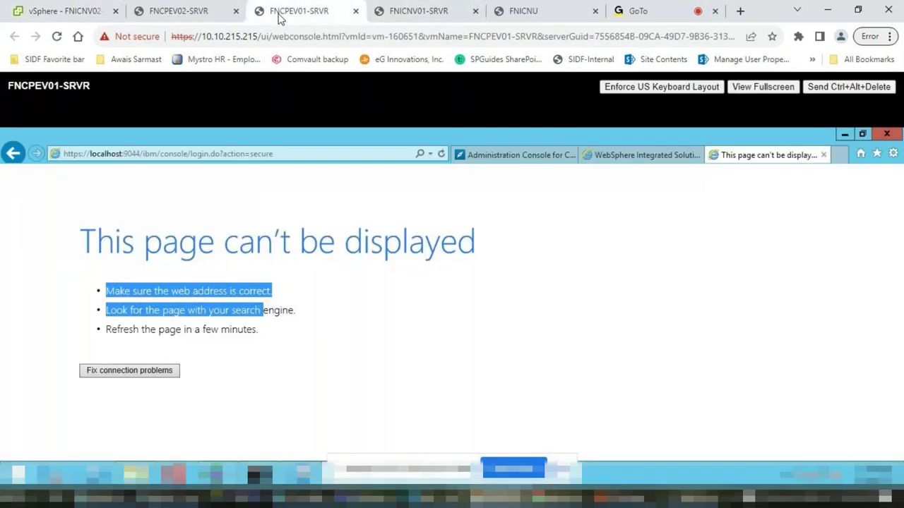
- Check the enterprise applications console's address and return the failed localhost page to the previous fncinclu console on port 9044
left_click(623, 157)
left_click(180, 155)
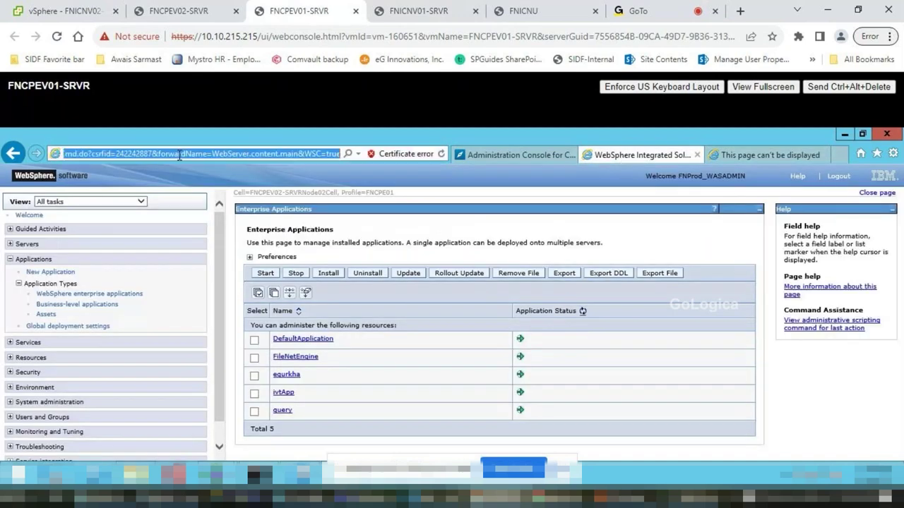
left_click(770, 155)
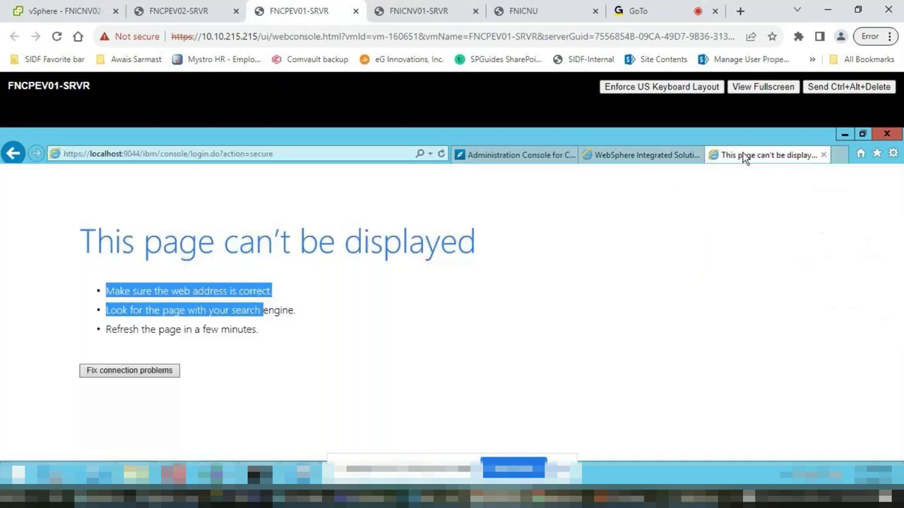
left_click(14, 155)
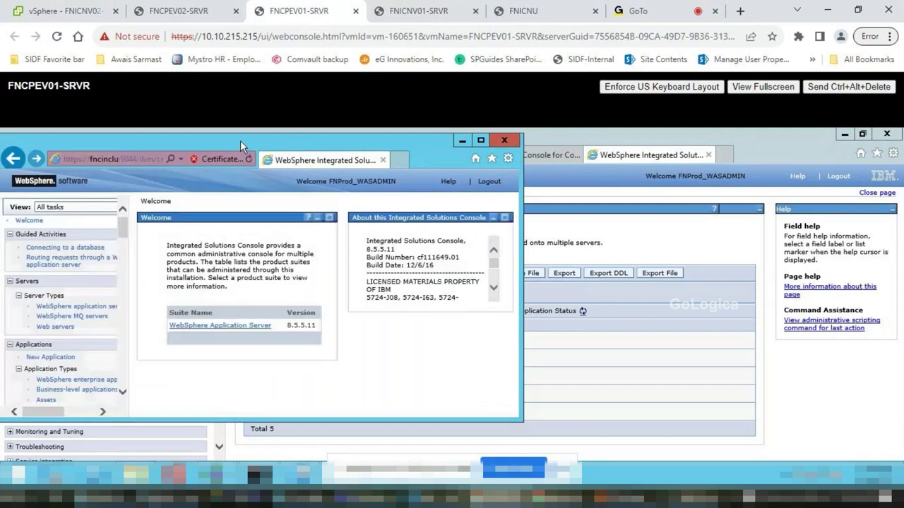